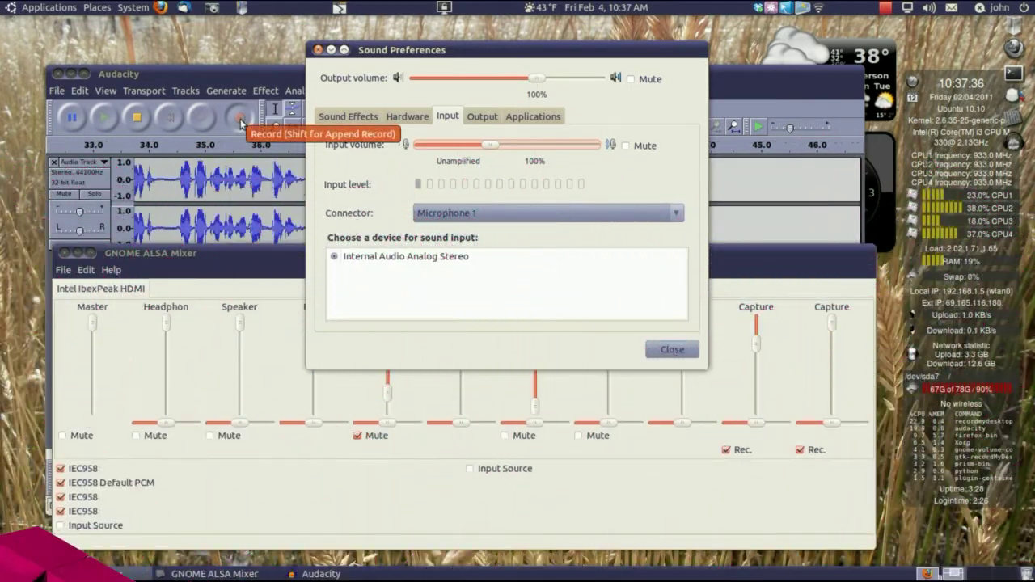
- Bring Audacity to the front, remove the existing audio track and start a new recording
{"action": "left_click", "coordinate": [140, 119]}
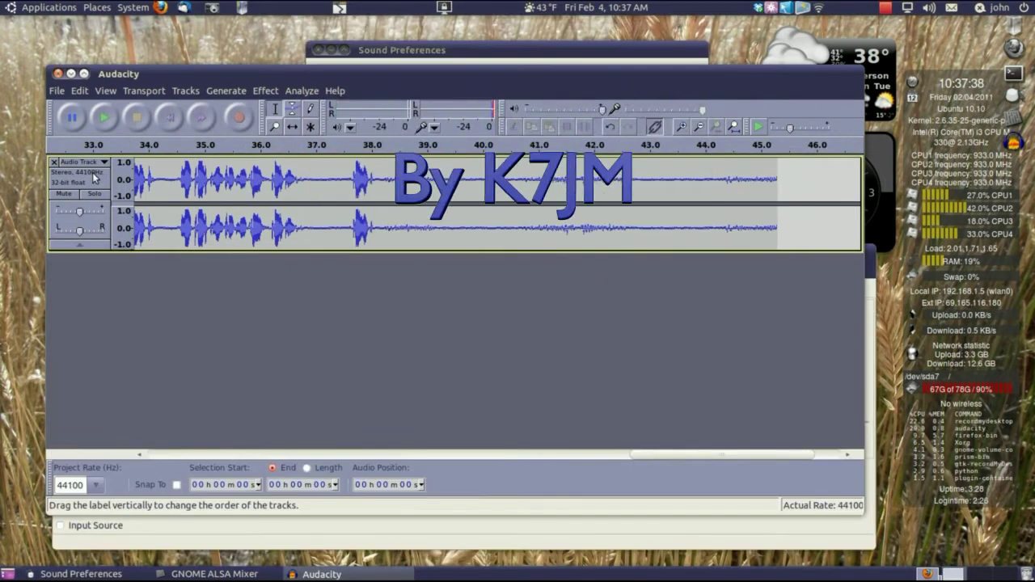
{"action": "left_click", "coordinate": [54, 162]}
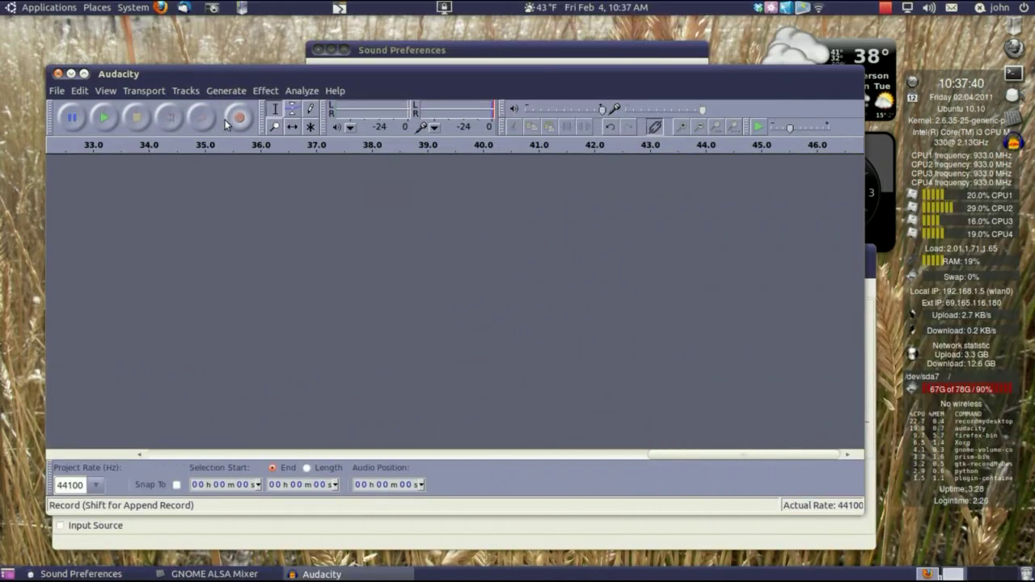
{"action": "left_click", "coordinate": [240, 118]}
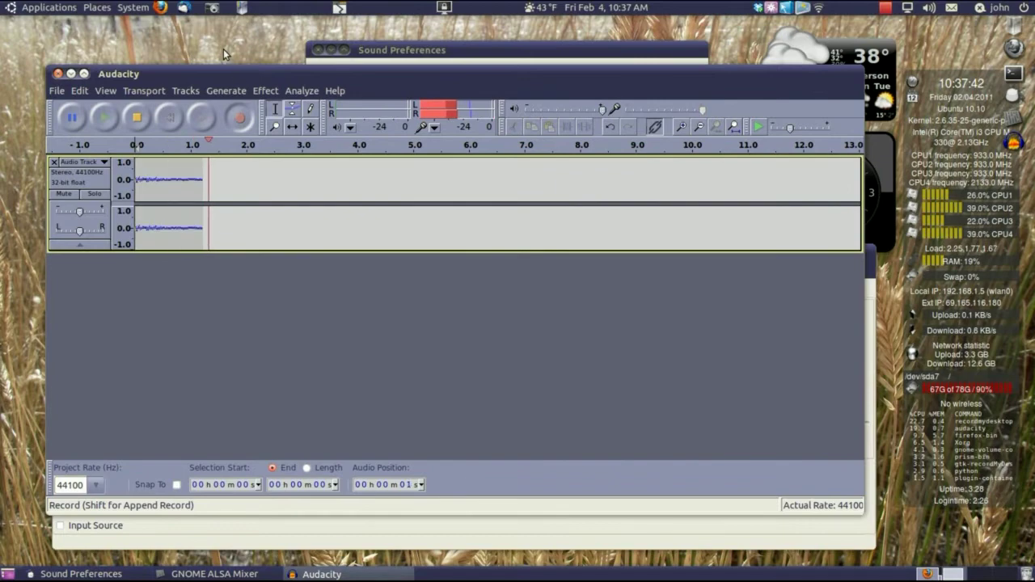
- Switch to the Firefox workspace and look over the Jefferson City, Montana Weather page, including its gauges, charts, radar and webcam
{"action": "key", "text": "ctrl+alt+Left"}
{"action": "key", "text": "ctrl+alt+Right"}
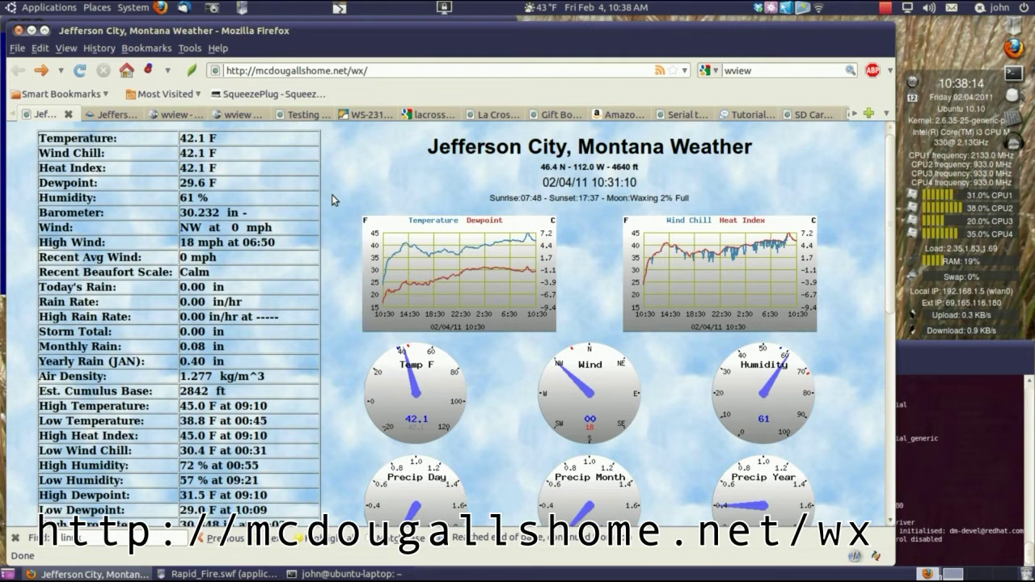
{"action": "scroll", "coordinate": [332, 194], "scroll_direction": "down", "scroll_amount": 5}
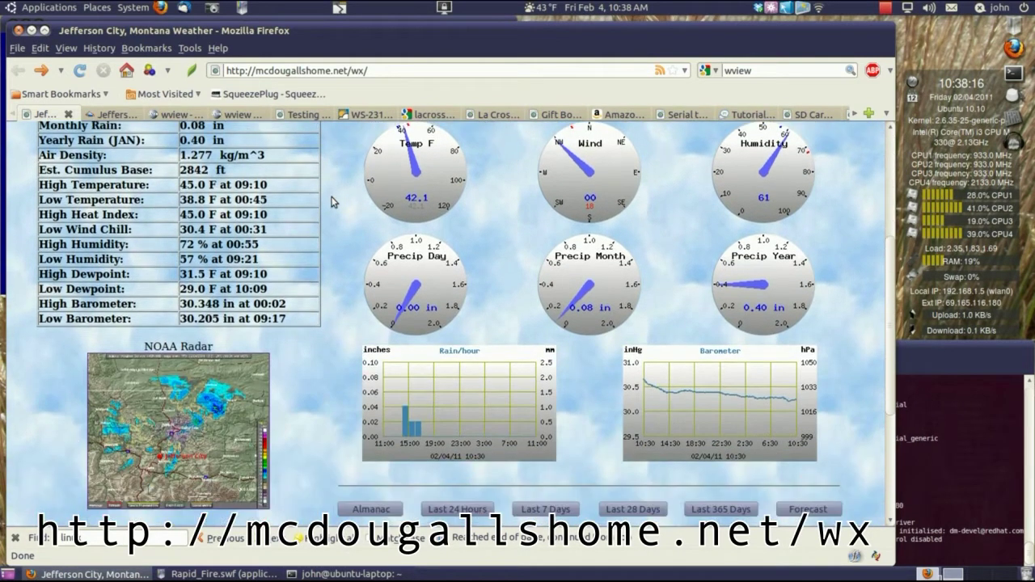
{"action": "scroll", "coordinate": [331, 202], "scroll_direction": "down", "scroll_amount": 3}
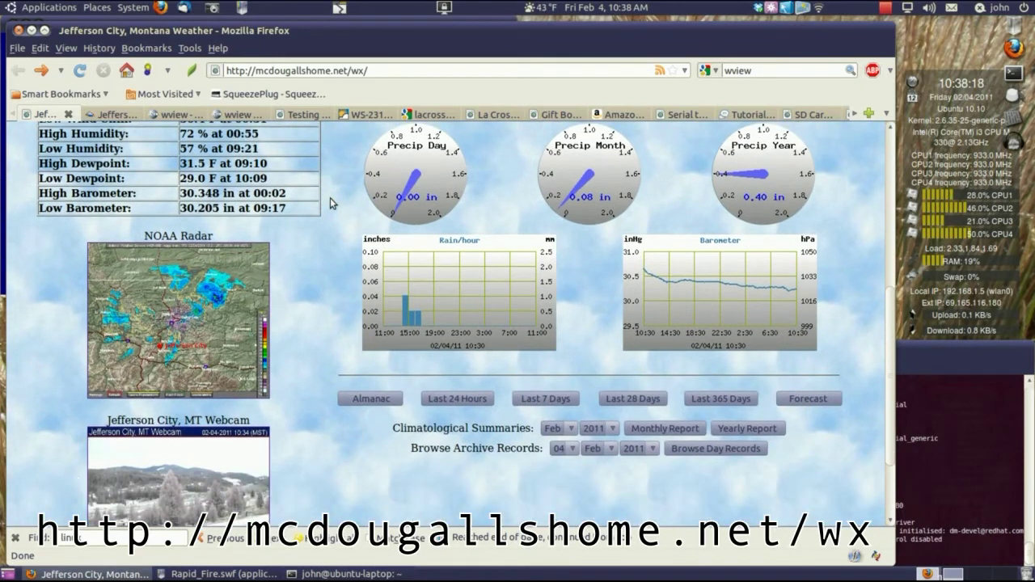
{"action": "scroll", "coordinate": [330, 198], "scroll_direction": "up", "scroll_amount": 5}
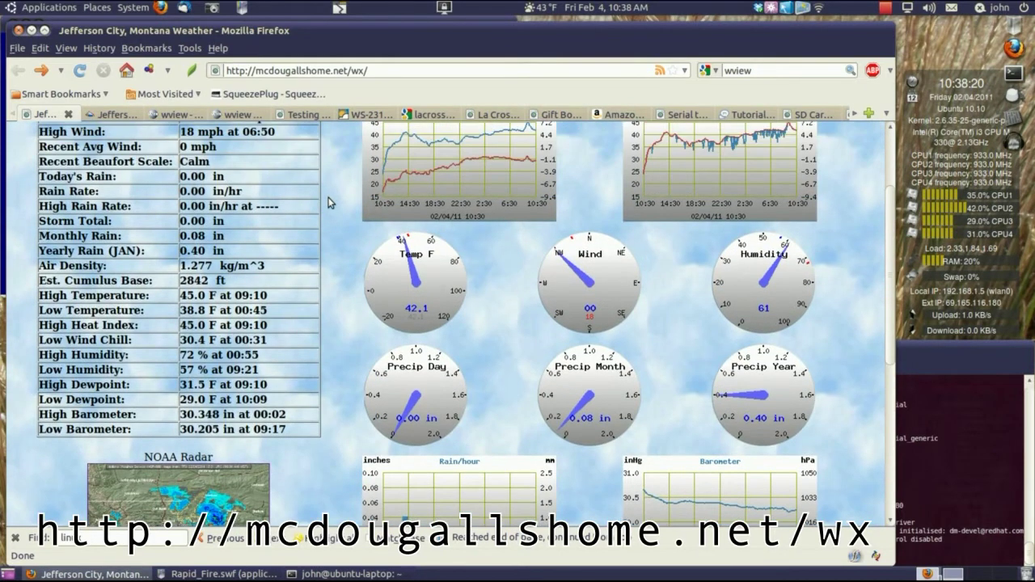
{"action": "scroll", "coordinate": [329, 202], "scroll_direction": "up", "scroll_amount": 3}
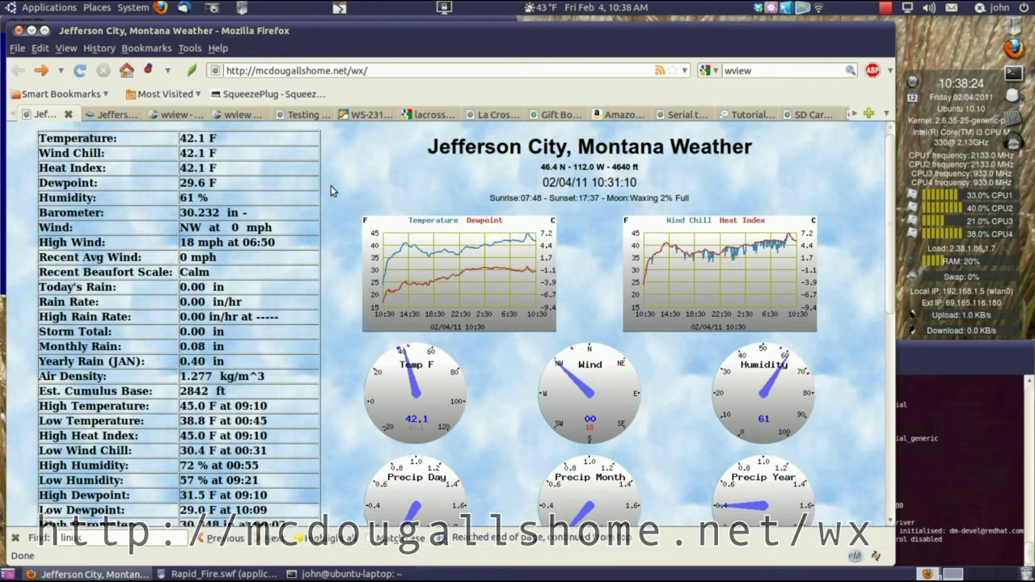
- View the Weather Underground page for Jefferson City, MT, down to its current data and webcam image
{"action": "left_click", "coordinate": [106, 118]}
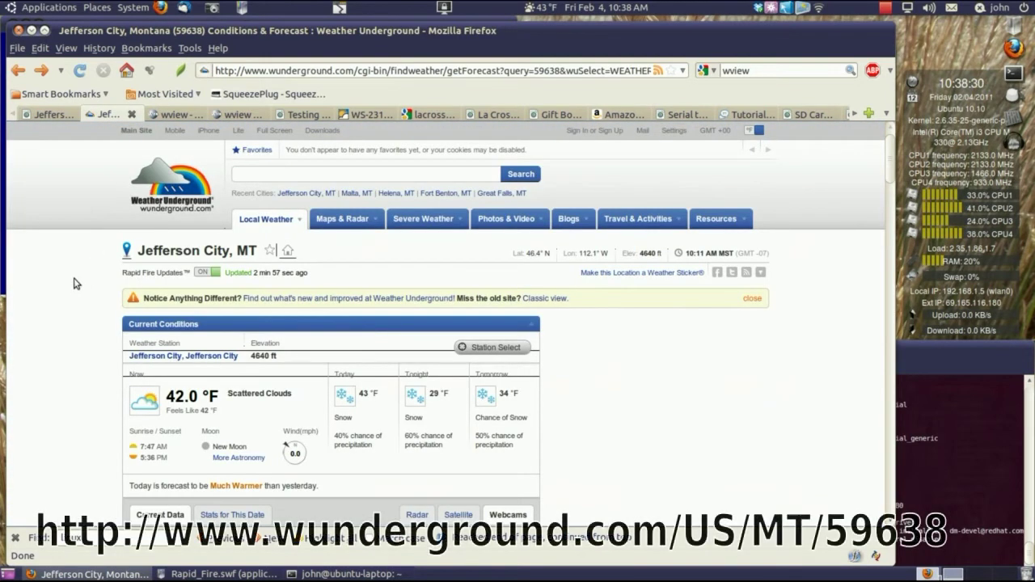
{"action": "scroll", "coordinate": [68, 280], "scroll_direction": "down", "scroll_amount": 5}
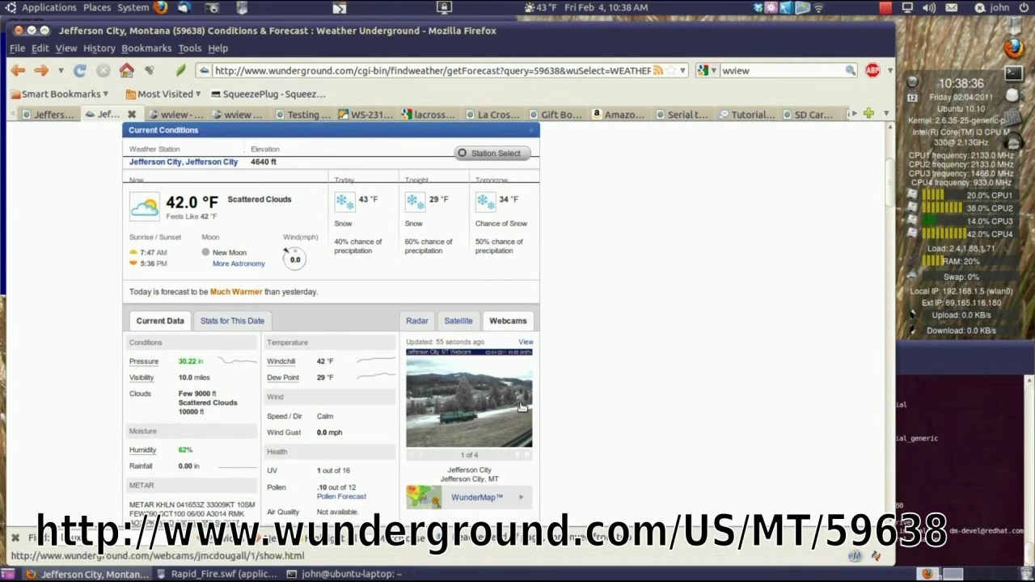
{"action": "scroll", "coordinate": [598, 300], "scroll_direction": "up", "scroll_amount": 5}
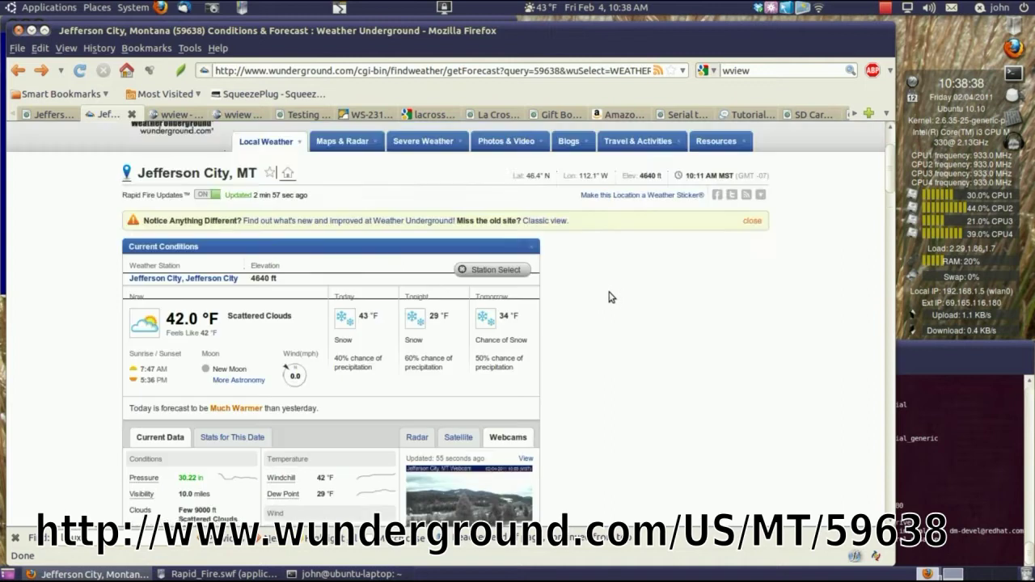
- View the wview home page and its list of supported stations, with a brief check of the wview User Manual
{"action": "left_click", "coordinate": [172, 117]}
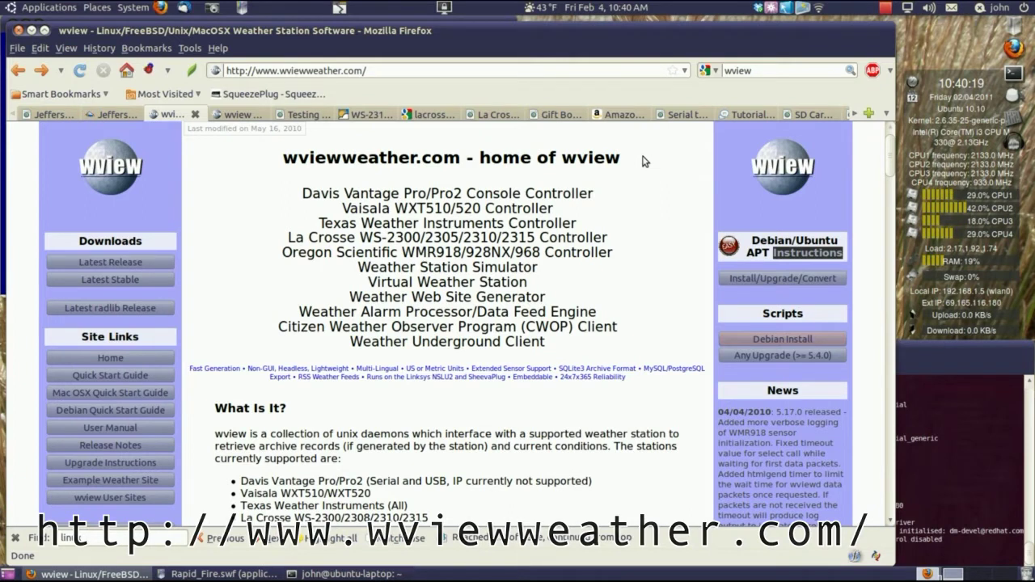
{"action": "left_click", "coordinate": [231, 116]}
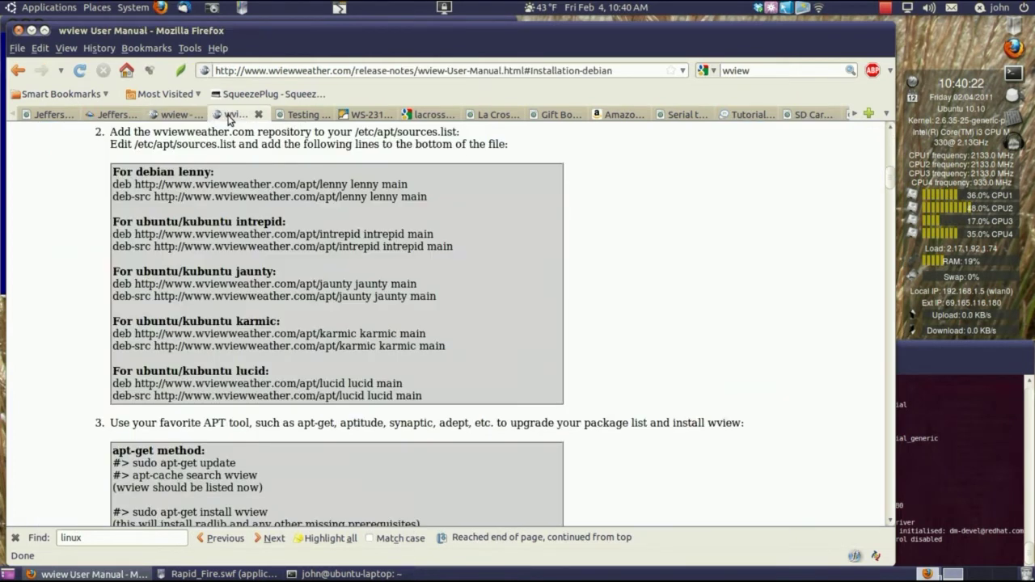
{"action": "left_click", "coordinate": [164, 119]}
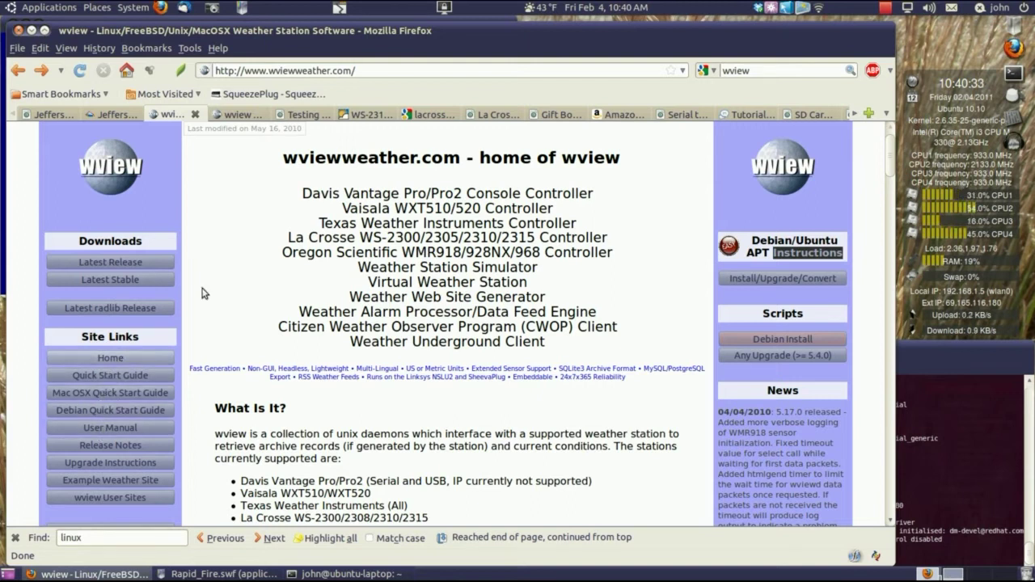
- Read the APT installation section of the wview User Manual, covering the repository lines for Debian and Ubuntu releases
{"action": "left_click", "coordinate": [244, 115]}
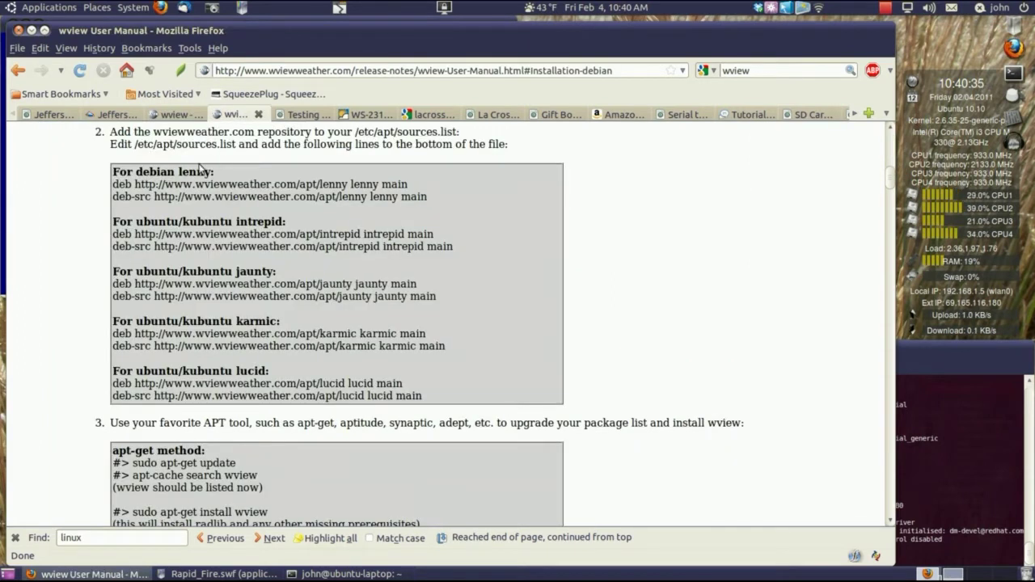
{"action": "scroll", "coordinate": [69, 264], "scroll_direction": "up", "scroll_amount": 4}
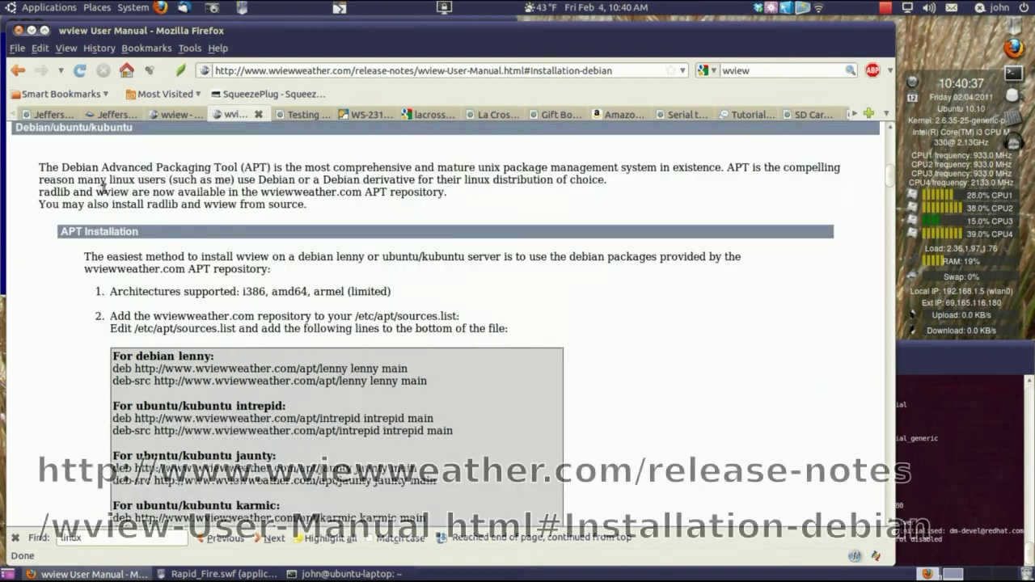
{"action": "scroll", "coordinate": [61, 309], "scroll_direction": "down", "scroll_amount": 2}
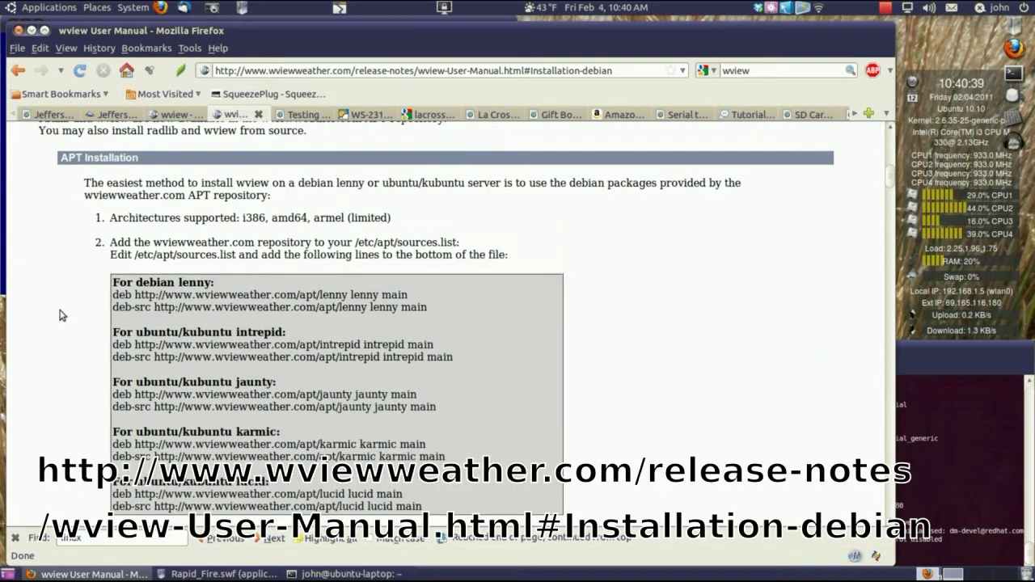
{"action": "scroll", "coordinate": [69, 296], "scroll_direction": "down", "scroll_amount": 1}
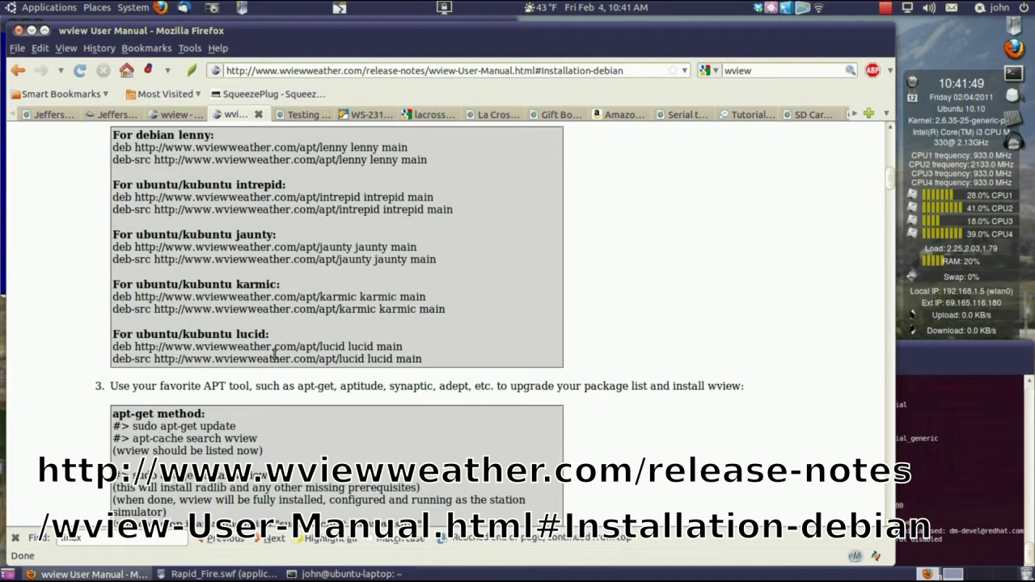
{"action": "scroll", "coordinate": [308, 350], "scroll_direction": "up", "scroll_amount": 1}
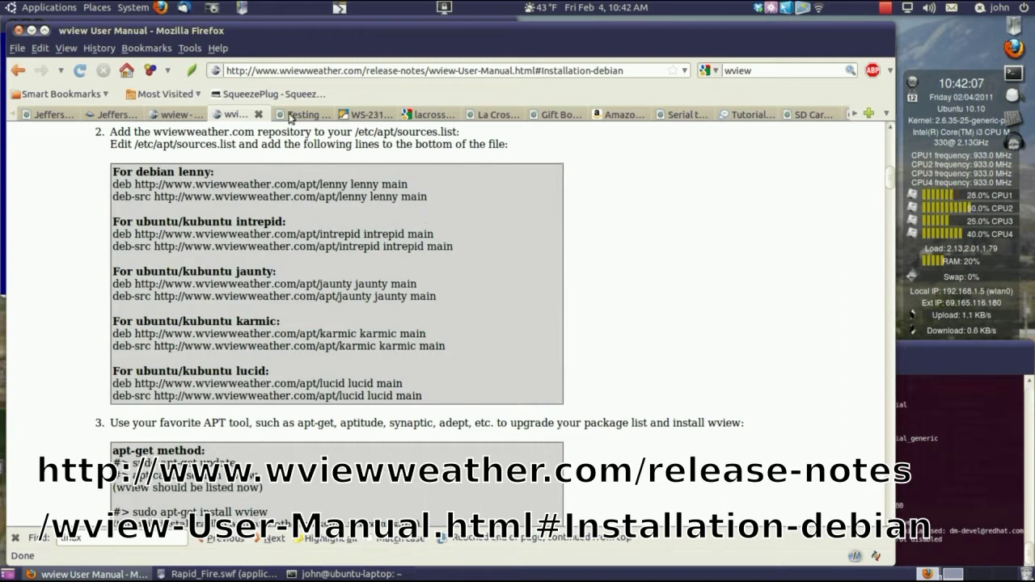
{"action": "left_click", "coordinate": [188, 119]}
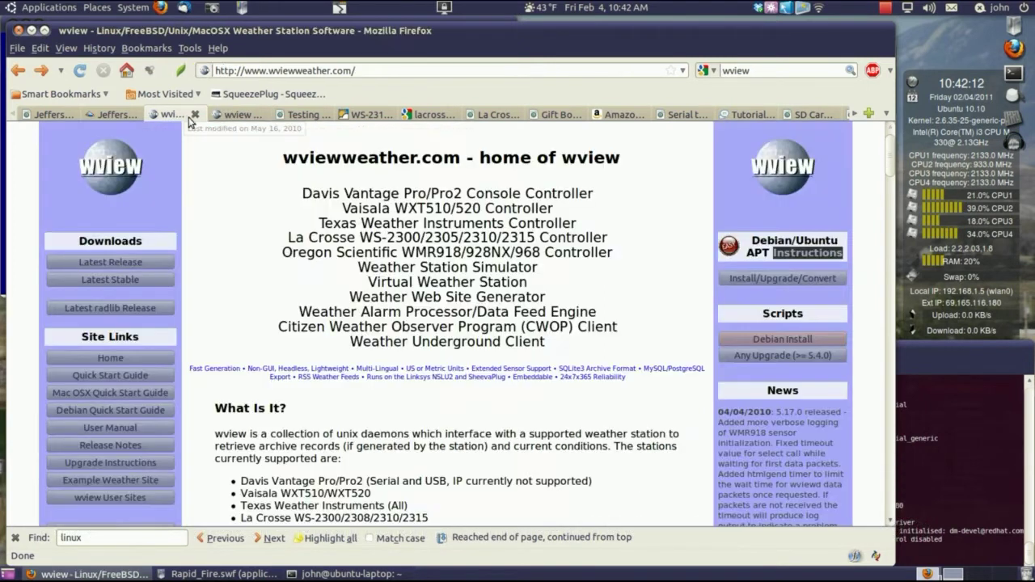
{"action": "left_click", "coordinate": [242, 119]}
- Examine the locally hosted Testing Jefferson City weather page, from its readings and gauges down to the radar and webcam images
{"action": "left_click", "coordinate": [301, 117]}
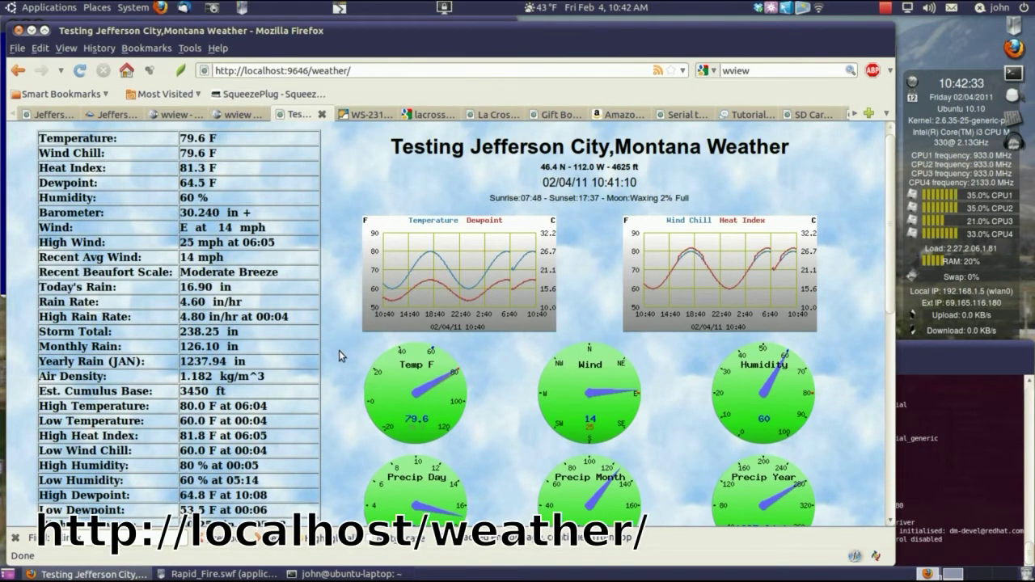
{"action": "scroll", "coordinate": [338, 354], "scroll_direction": "down", "scroll_amount": 6}
{"action": "scroll", "coordinate": [335, 347], "scroll_direction": "up", "scroll_amount": 5}
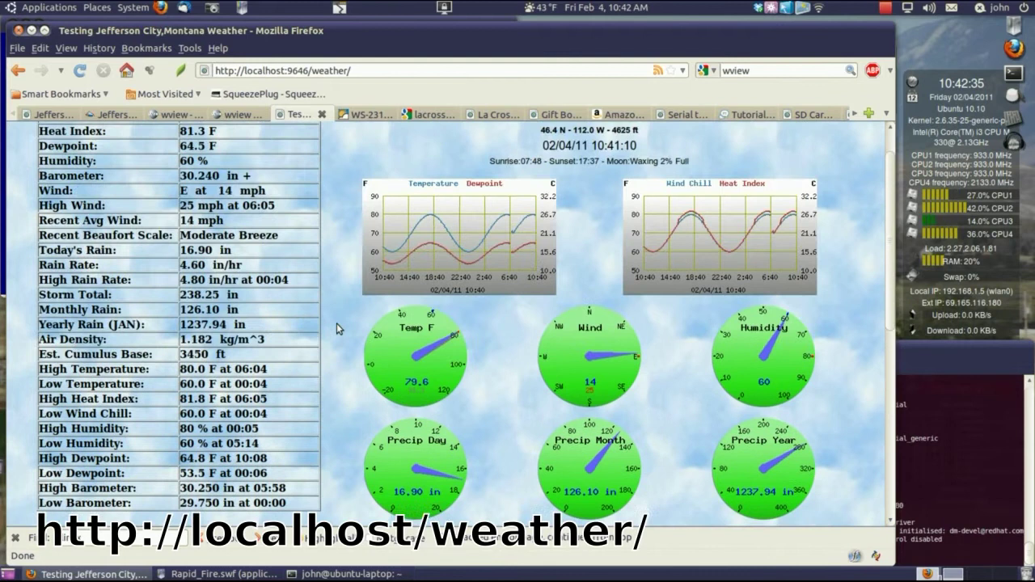
{"action": "scroll", "coordinate": [337, 291], "scroll_direction": "up", "scroll_amount": 1}
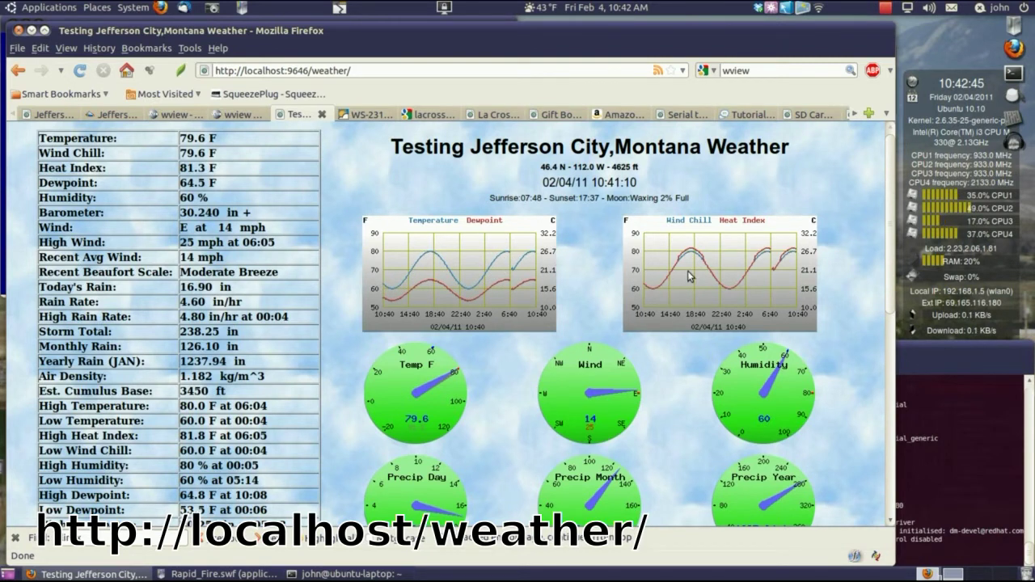
{"action": "scroll", "coordinate": [384, 281], "scroll_direction": "down", "scroll_amount": 3}
{"action": "scroll", "coordinate": [348, 272], "scroll_direction": "down", "scroll_amount": 2}
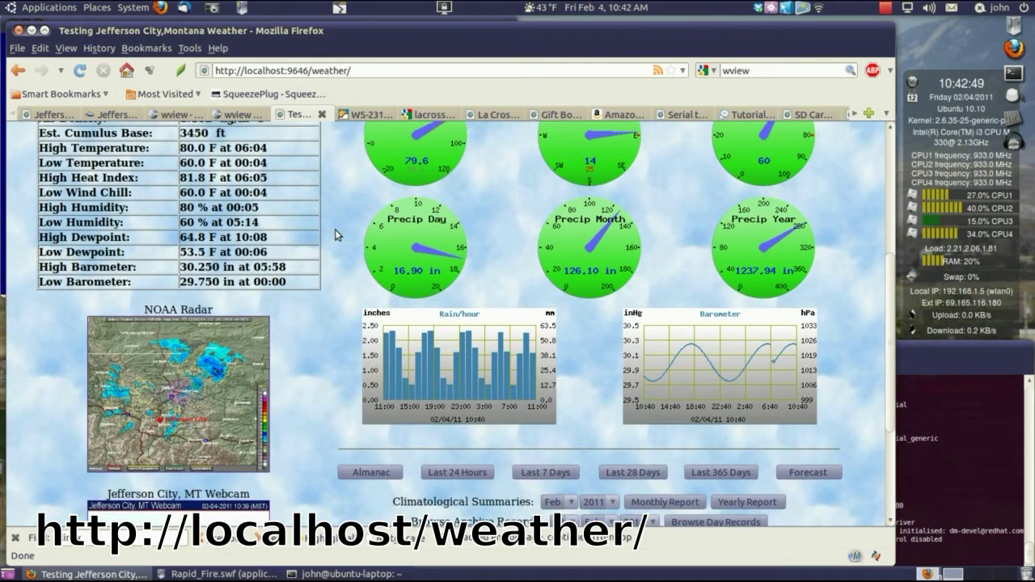
{"action": "scroll", "coordinate": [334, 230], "scroll_direction": "down", "scroll_amount": 3}
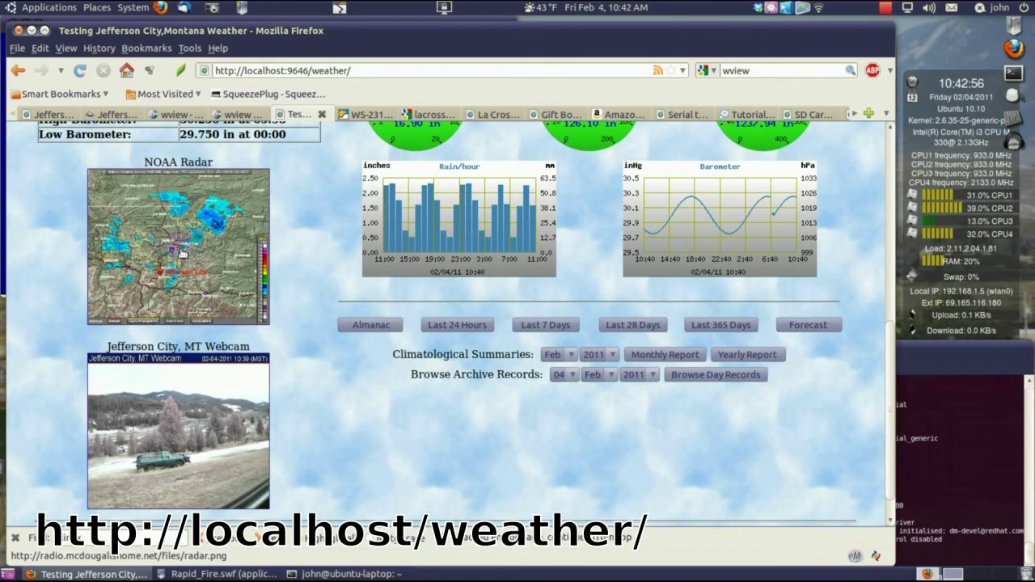
- View the NOAA radar image at full size, and return to the start of the local weather page
{"action": "left_click", "coordinate": [183, 253]}
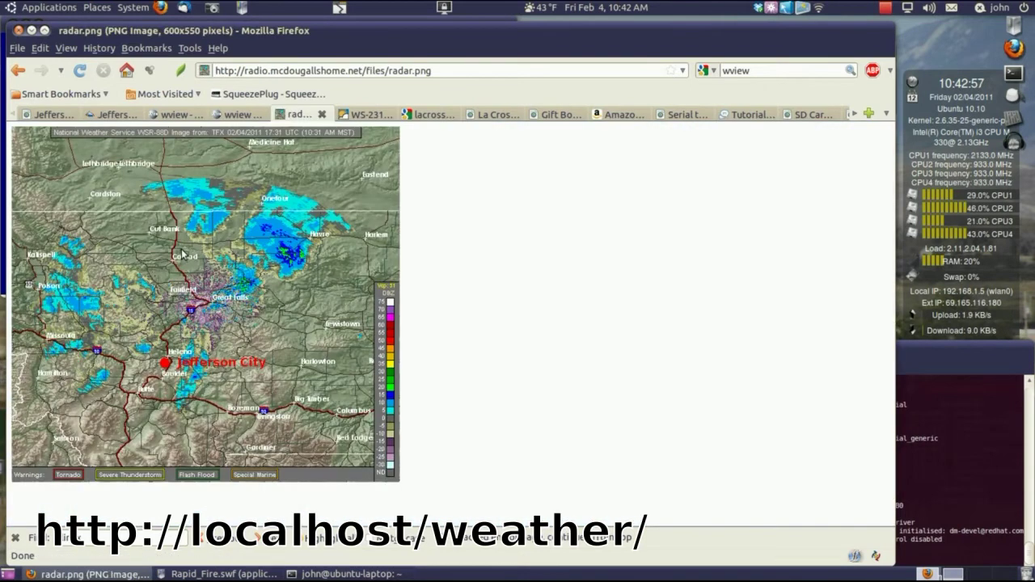
{"action": "left_click", "coordinate": [18, 71]}
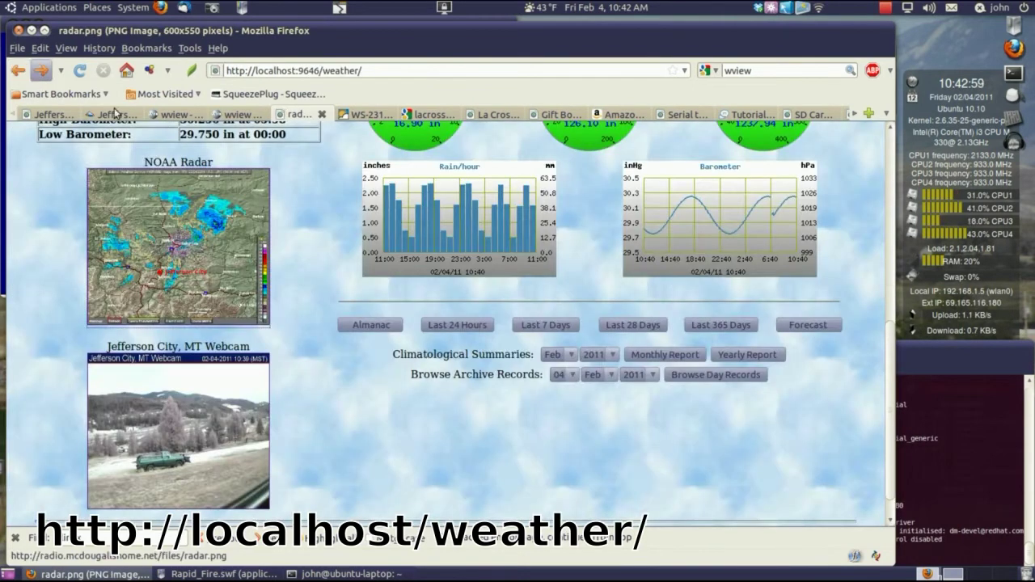
{"action": "scroll", "coordinate": [333, 252], "scroll_direction": "up", "scroll_amount": 10}
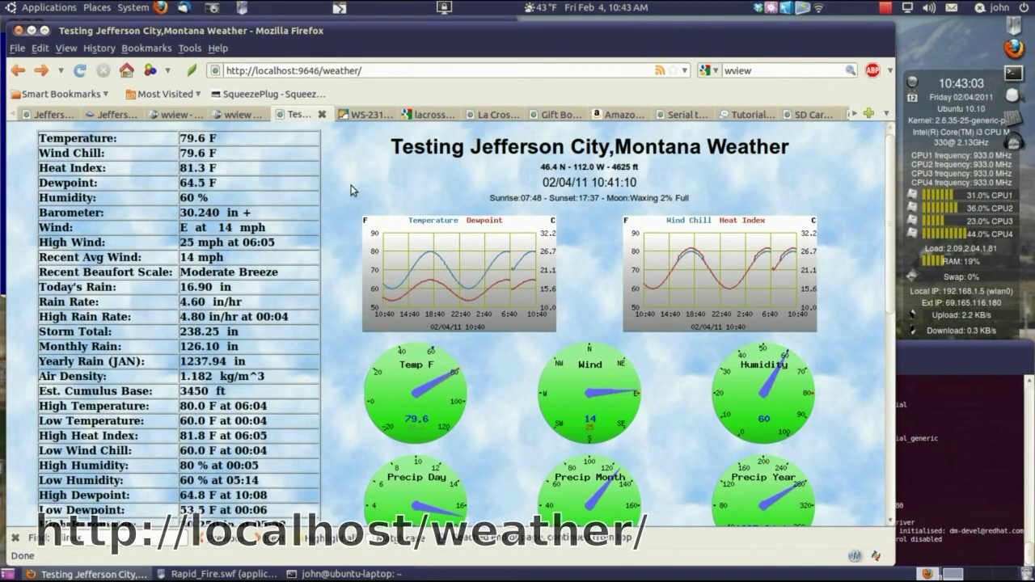
- Go to localhost:9646/wviewmgmt and open login.php from the directory index
{"action": "left_click_drag", "start_coordinate": [369, 71], "coordinate": [331, 74]}
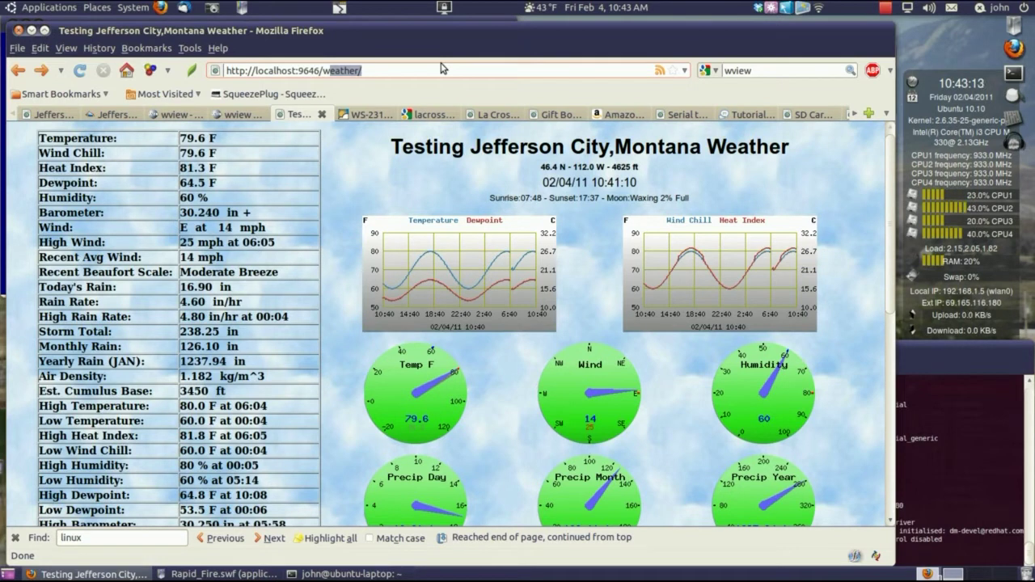
{"action": "type", "text": "wviewmgmt"}
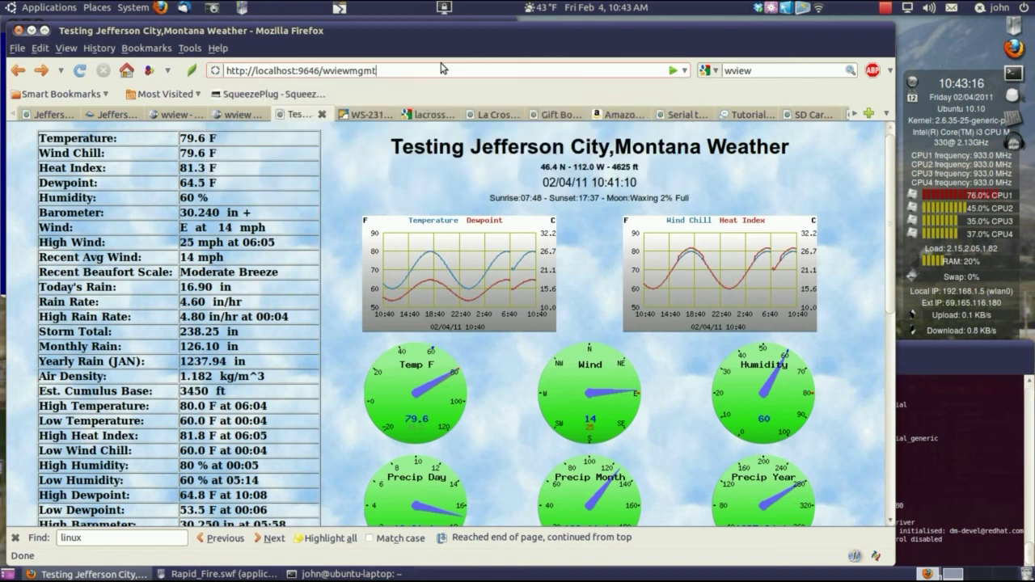
{"action": "key", "text": "Return"}
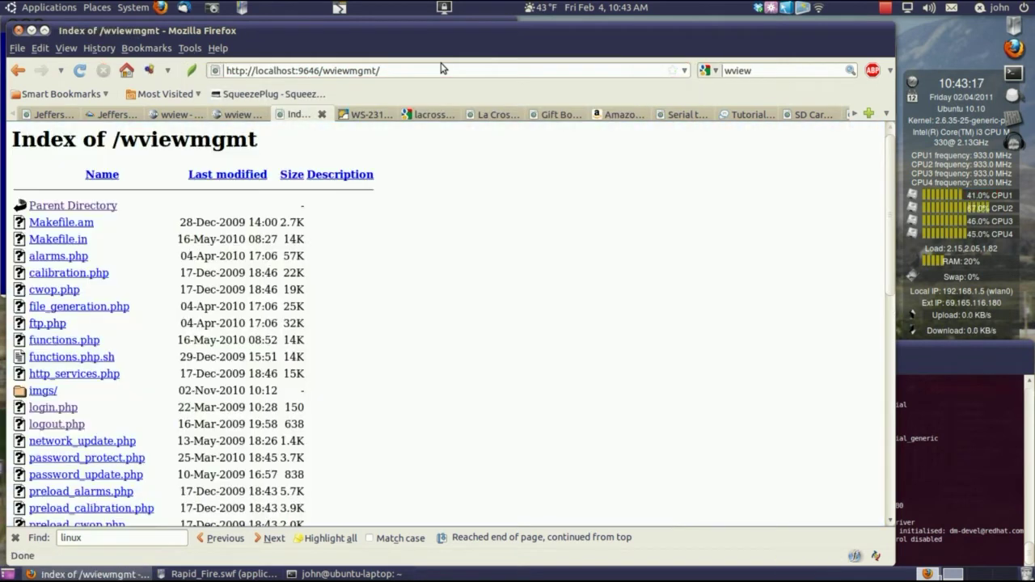
{"action": "left_click", "coordinate": [47, 409]}
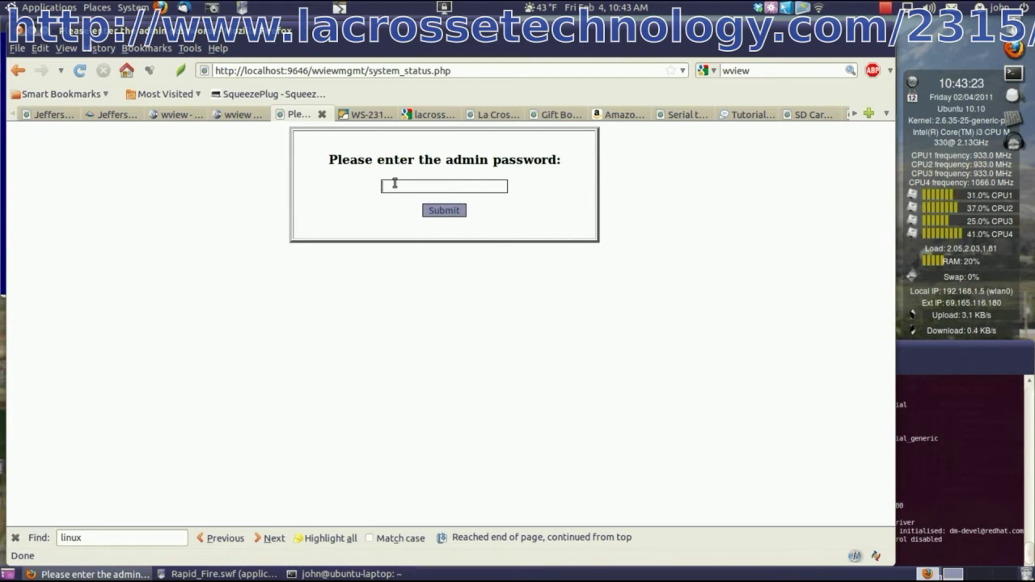
- Log in to wview management with the admin password, decline saving it in the browser, and review the system and services status
{"action": "type", "text": "*"}
{"action": "key", "text": "Return"}
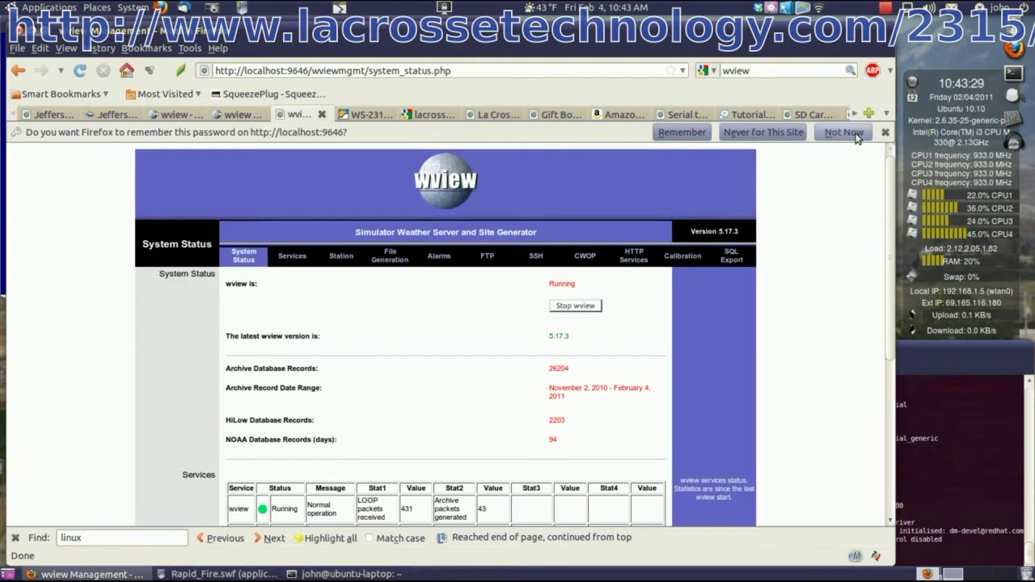
{"action": "left_click", "coordinate": [846, 132]}
{"action": "scroll", "coordinate": [278, 266], "scroll_direction": "down", "scroll_amount": 5}
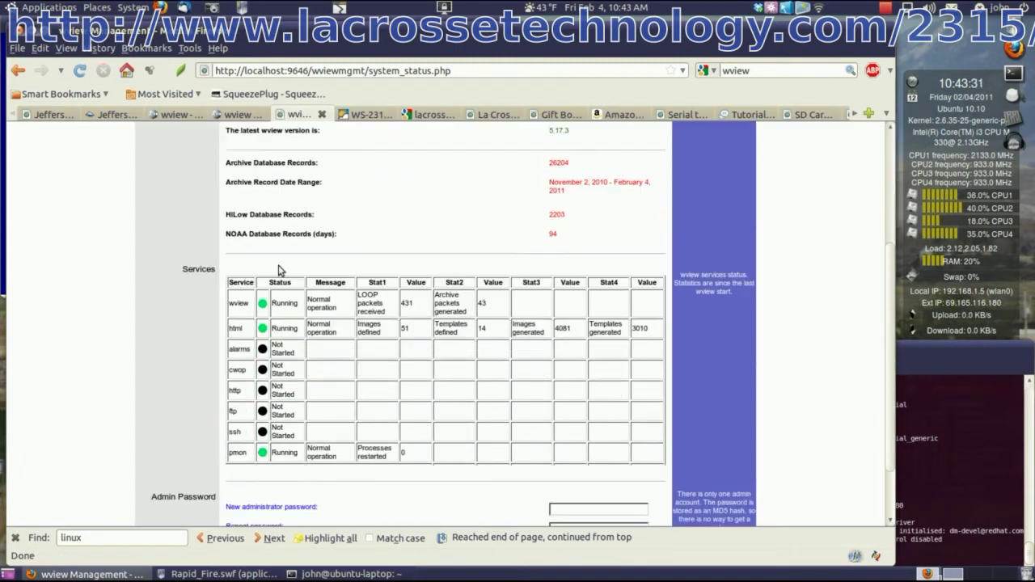
{"action": "scroll", "coordinate": [280, 266], "scroll_direction": "up", "scroll_amount": 5}
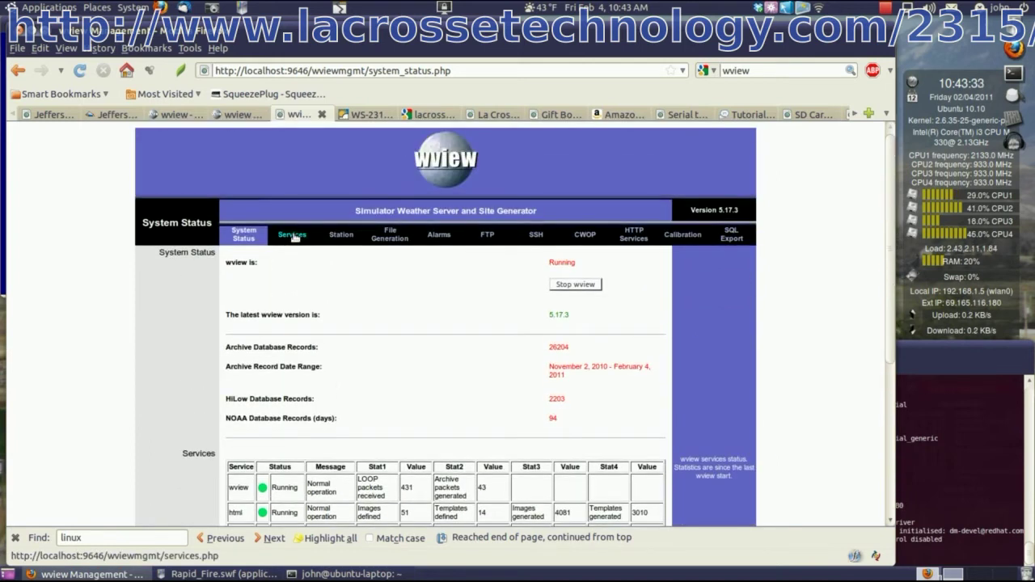
- Look through the wview management settings pages for Services, Station, File Generation, Alarms, FTP, SSH and HTTP Services
{"action": "left_click", "coordinate": [294, 236]}
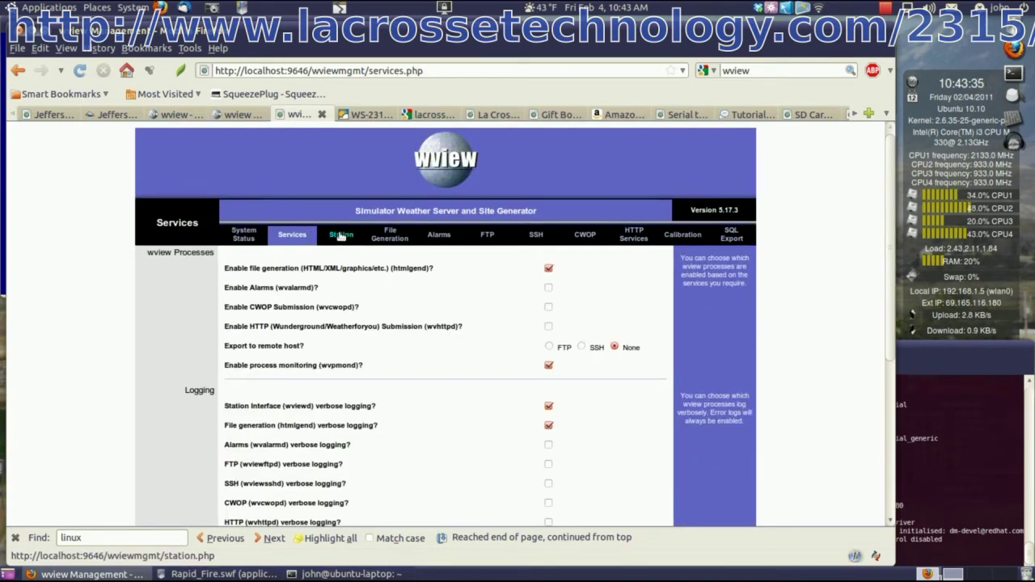
{"action": "left_click", "coordinate": [341, 235]}
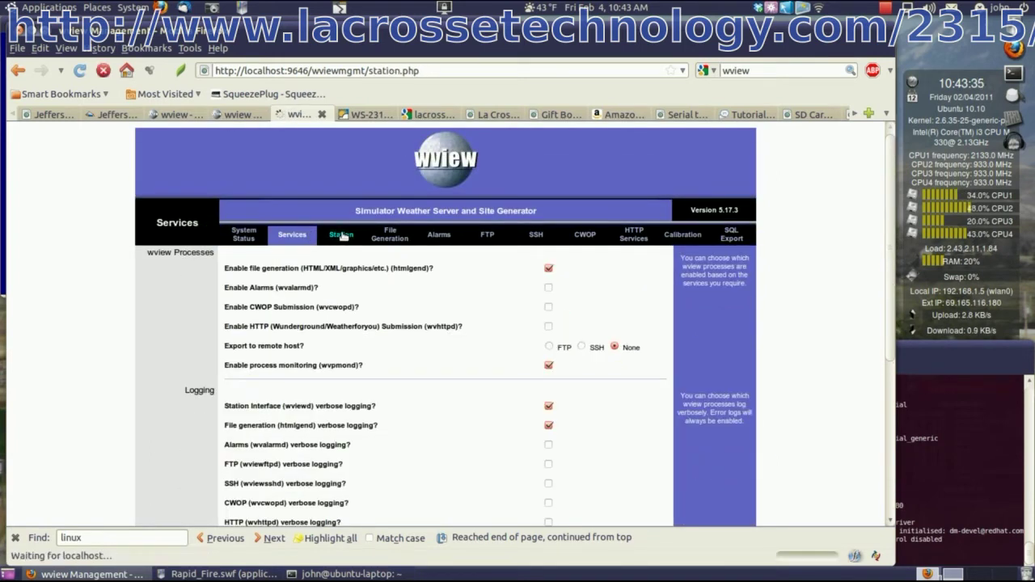
{"action": "left_click", "coordinate": [390, 239]}
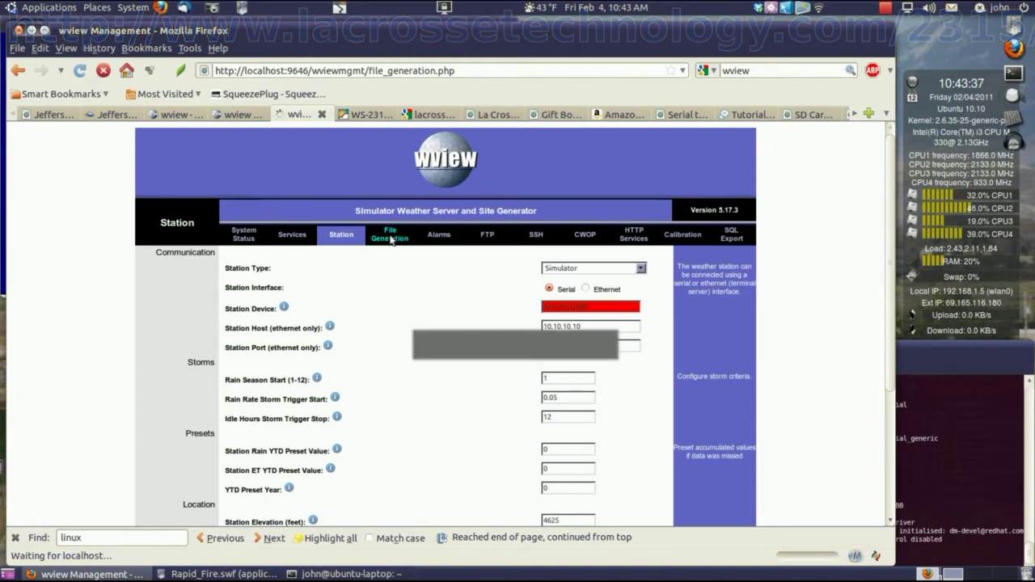
{"action": "left_click", "coordinate": [438, 236]}
{"action": "left_click", "coordinate": [487, 235]}
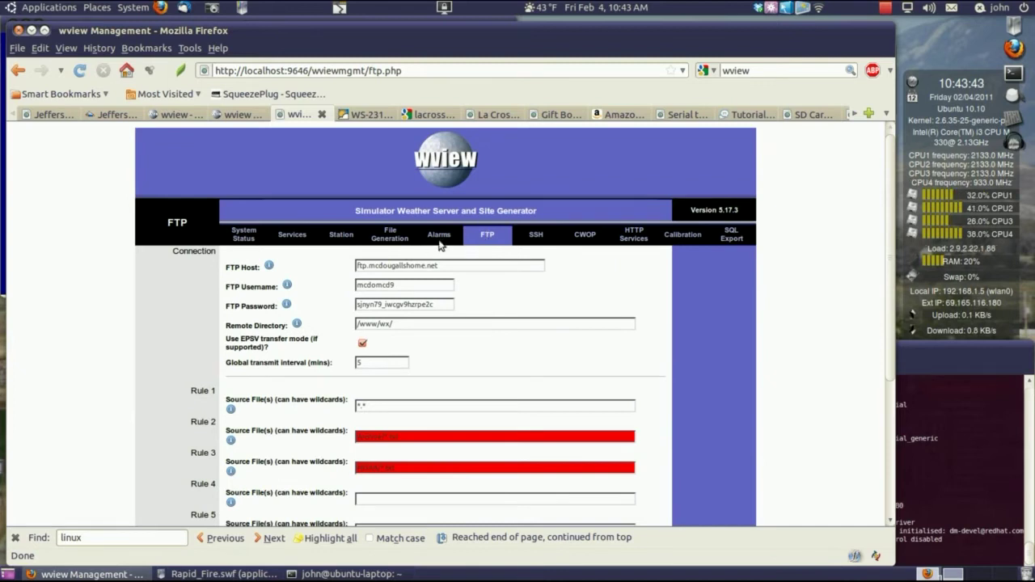
{"action": "left_click", "coordinate": [539, 235]}
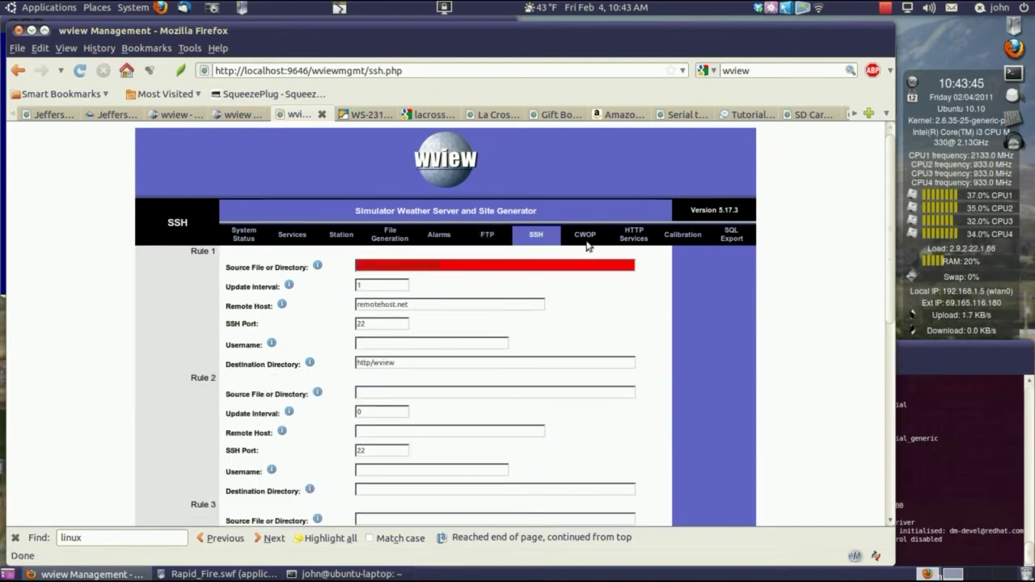
{"action": "left_click", "coordinate": [637, 239]}
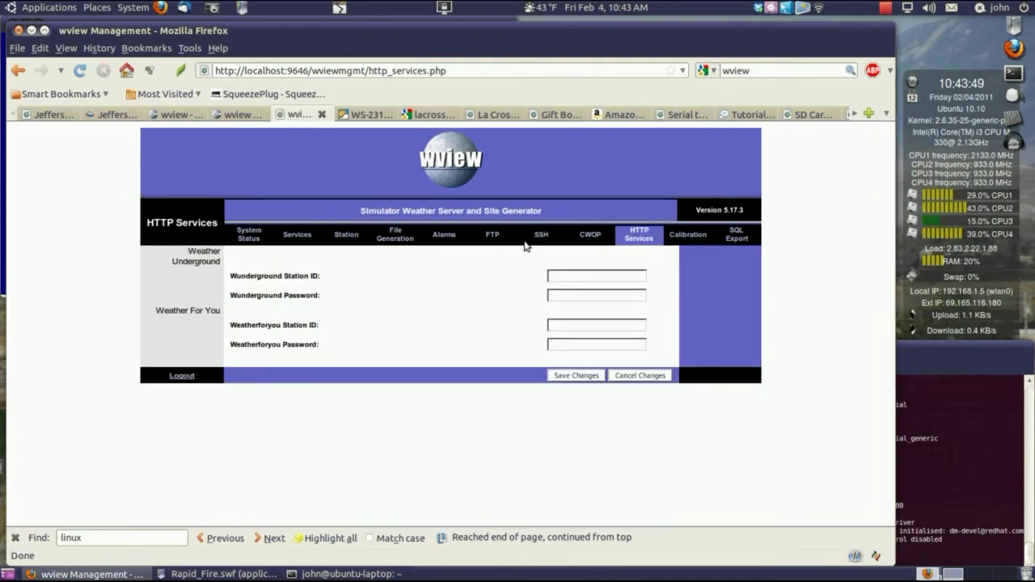
- View the CWOP settings page and highlight the call sign value
{"action": "left_click", "coordinate": [585, 239]}
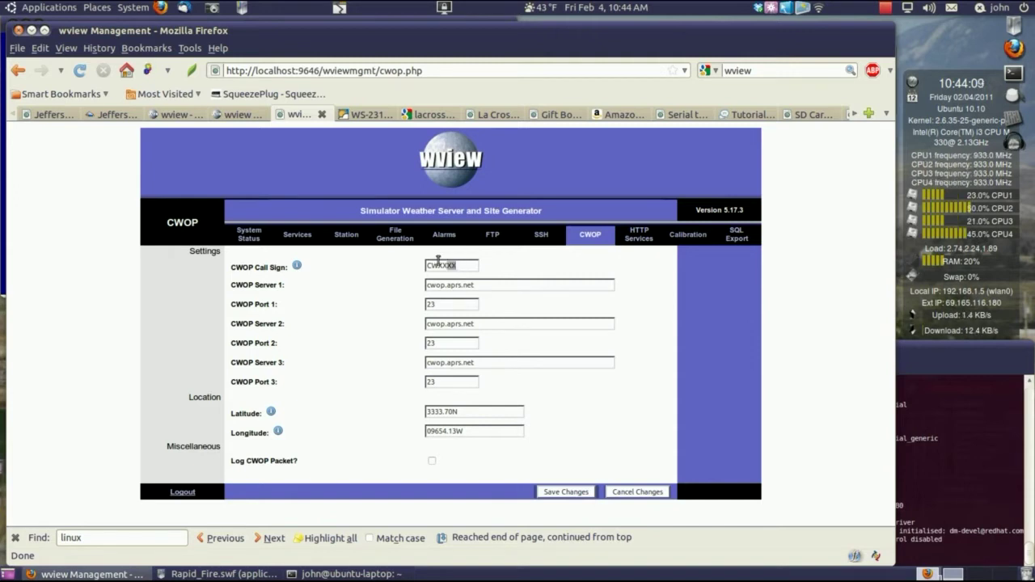
{"action": "left_click_drag", "start_coordinate": [460, 264], "coordinate": [390, 261]}
{"action": "left_click", "coordinate": [392, 265]}
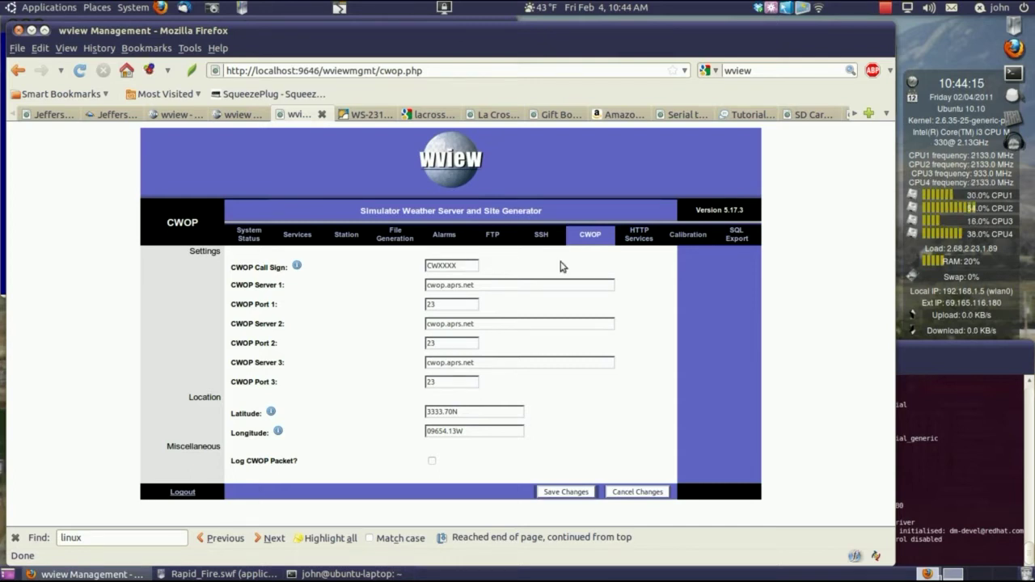
- Return to the System Status page and examine the database records, the services table and the admin password section
{"action": "left_click", "coordinate": [247, 236]}
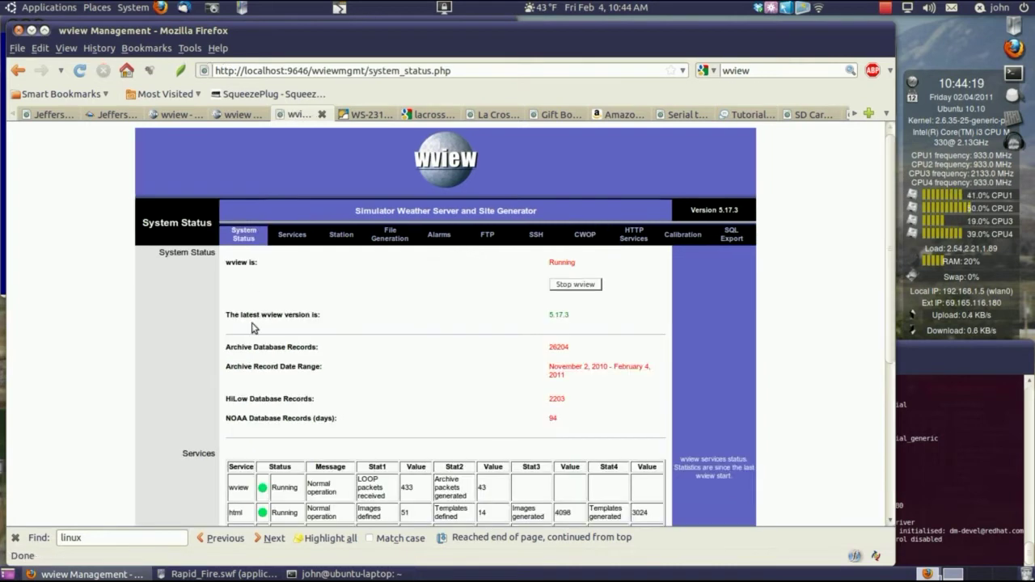
{"action": "scroll", "coordinate": [234, 335], "scroll_direction": "down", "scroll_amount": 5}
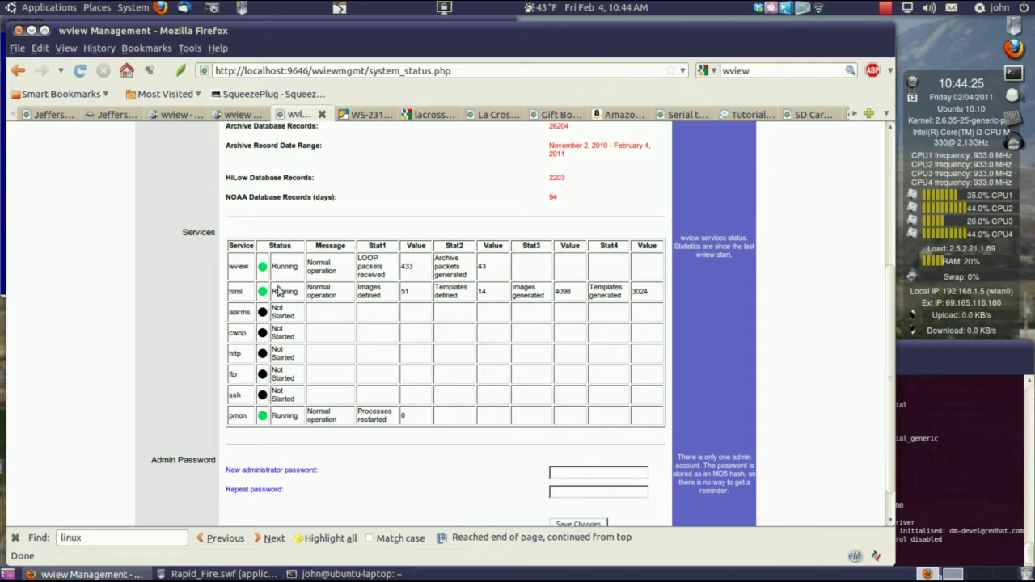
{"action": "scroll", "coordinate": [291, 279], "scroll_direction": "up", "scroll_amount": 4}
{"action": "scroll", "coordinate": [295, 271], "scroll_direction": "up", "scroll_amount": 1}
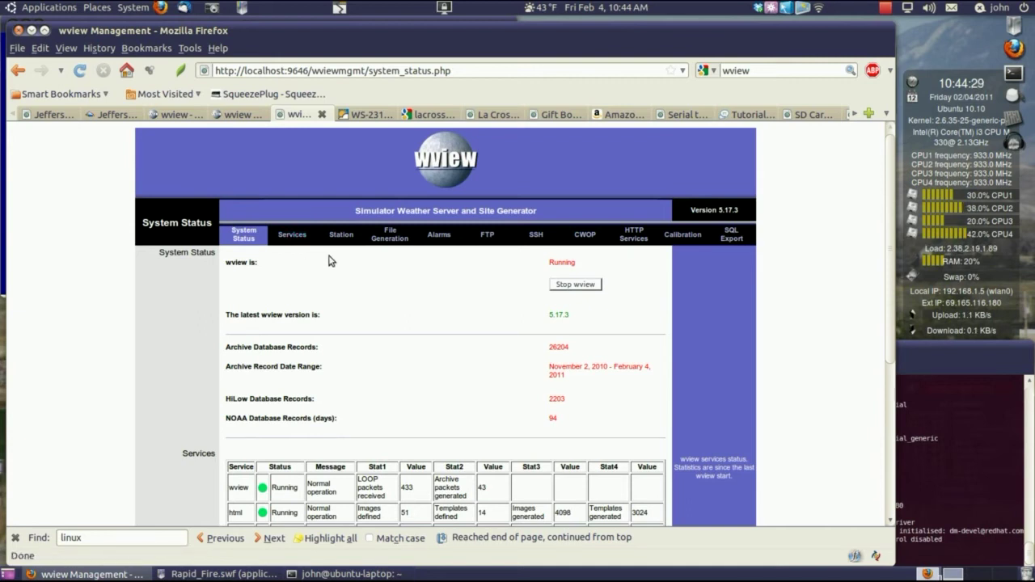
{"action": "scroll", "coordinate": [319, 285], "scroll_direction": "down", "scroll_amount": 5}
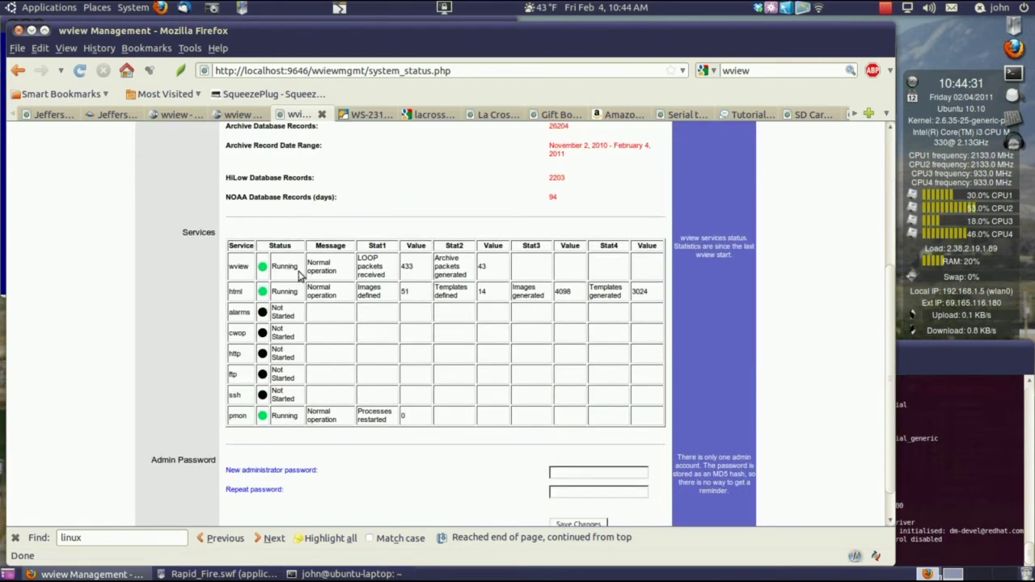
{"action": "scroll", "coordinate": [307, 275], "scroll_direction": "down", "scroll_amount": 1}
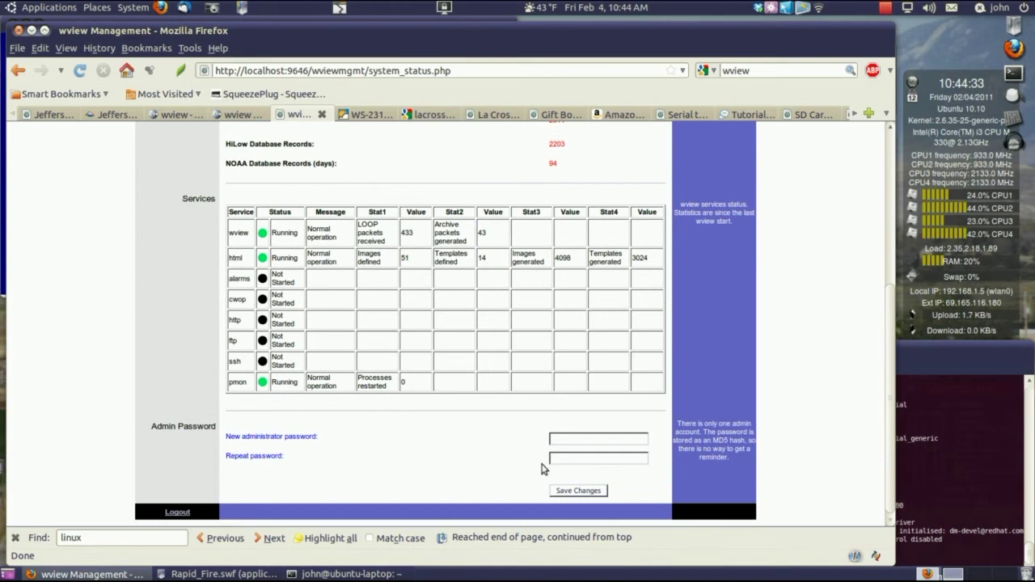
{"action": "scroll", "coordinate": [426, 266], "scroll_direction": "up", "scroll_amount": 3}
{"action": "scroll", "coordinate": [511, 334], "scroll_direction": "down", "scroll_amount": 3}
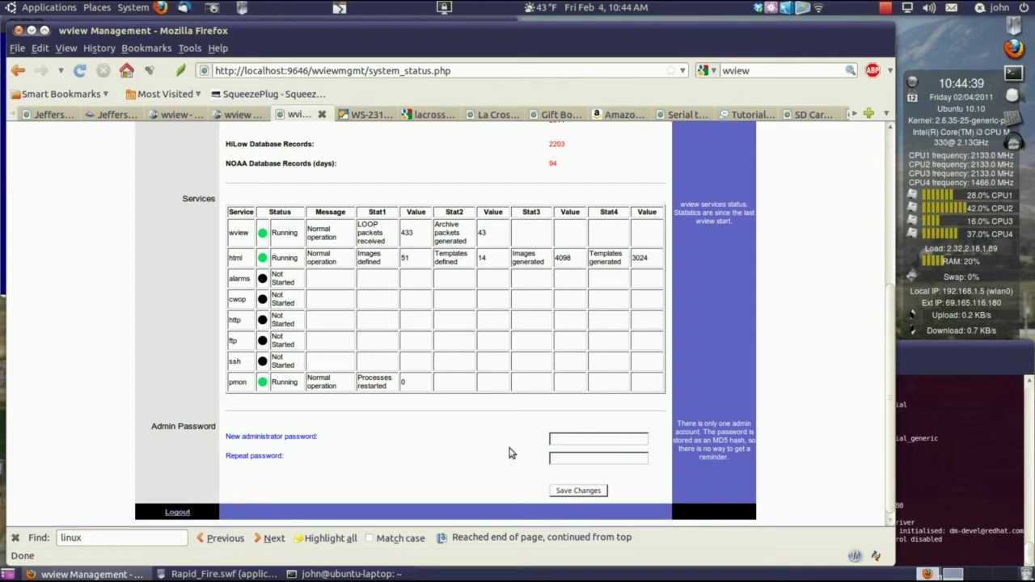
{"action": "scroll", "coordinate": [467, 391], "scroll_direction": "up", "scroll_amount": 1}
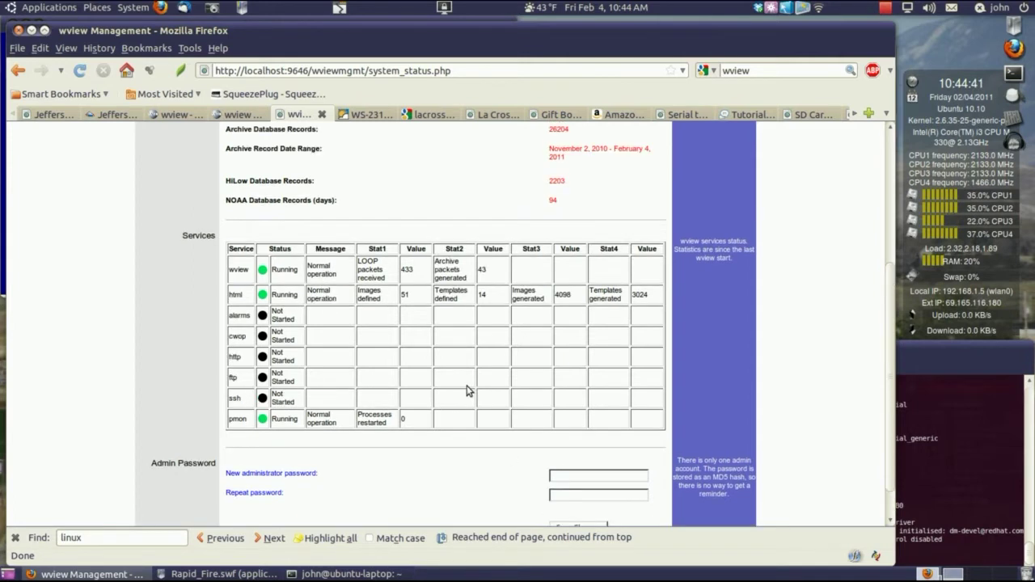
{"action": "scroll", "coordinate": [467, 388], "scroll_direction": "up", "scroll_amount": 4}
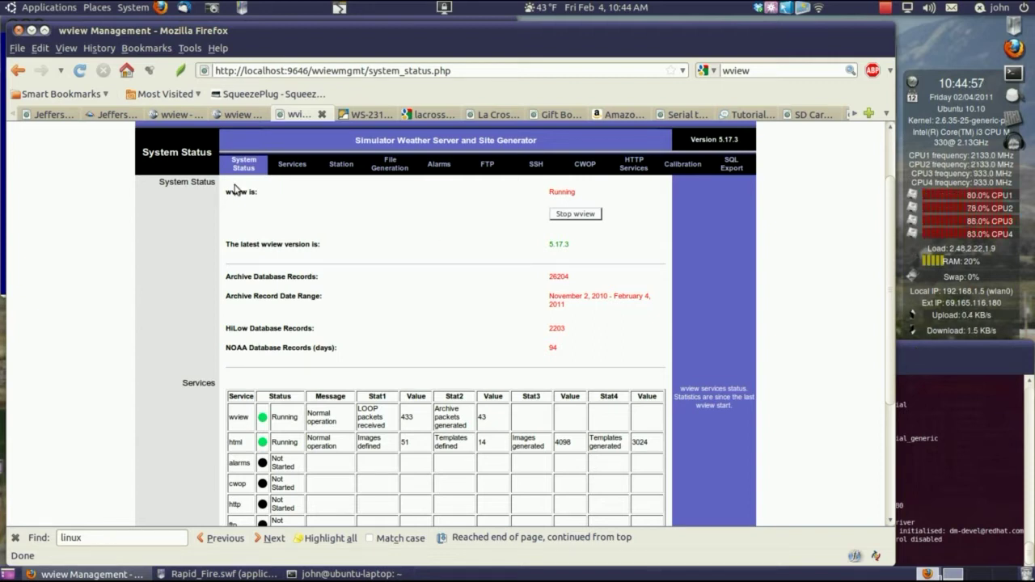
- Check the wviewweather.com home page, and return to the start of the management System Status page
{"action": "left_click", "coordinate": [182, 116]}
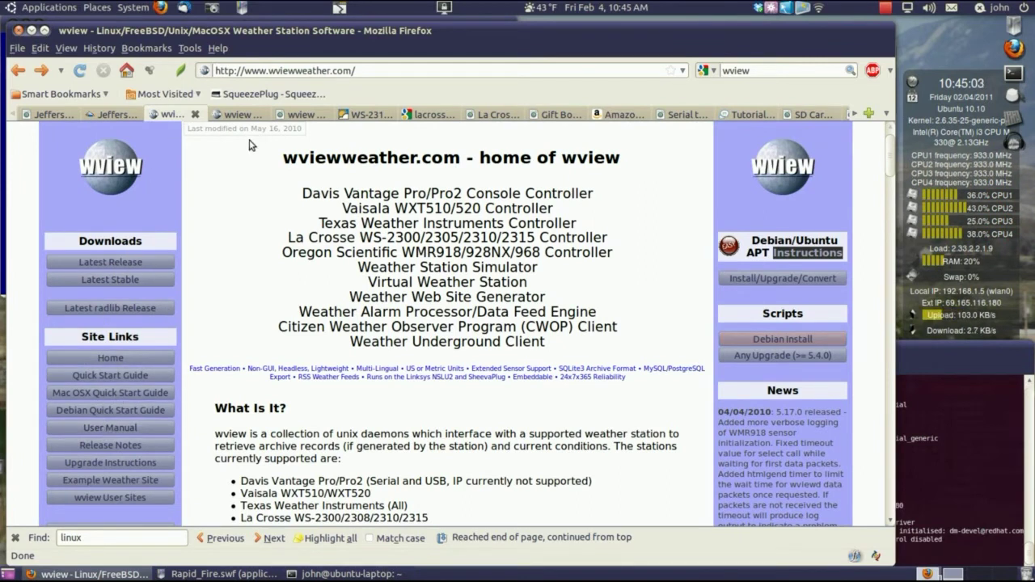
{"action": "left_click", "coordinate": [296, 116]}
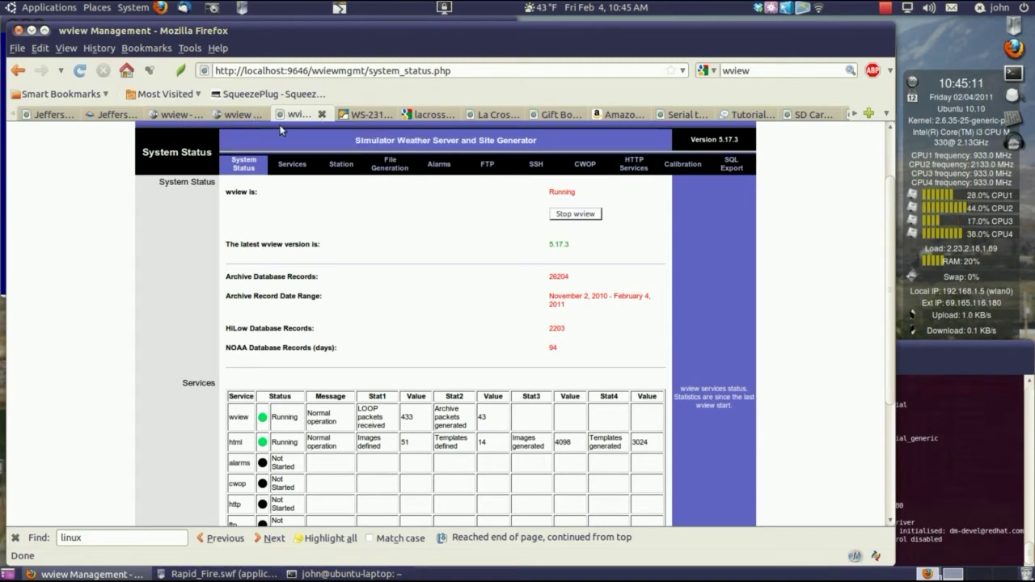
{"action": "scroll", "coordinate": [294, 289], "scroll_direction": "up", "scroll_amount": 2}
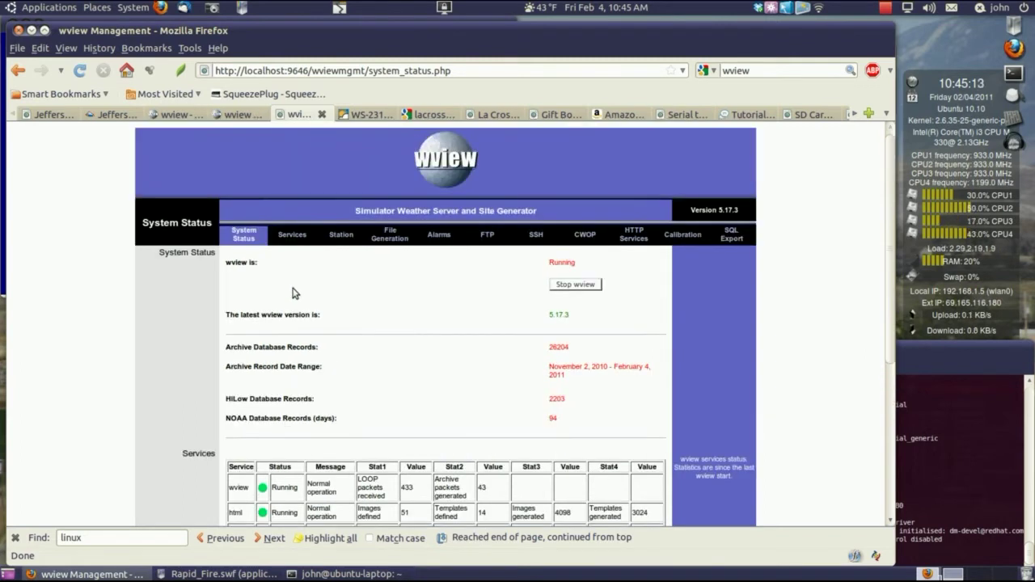
- Check the supported stations on the wview home page, and review the features and specifications on La Crosse Technology's WS-2315AL product page
{"action": "left_click", "coordinate": [183, 115]}
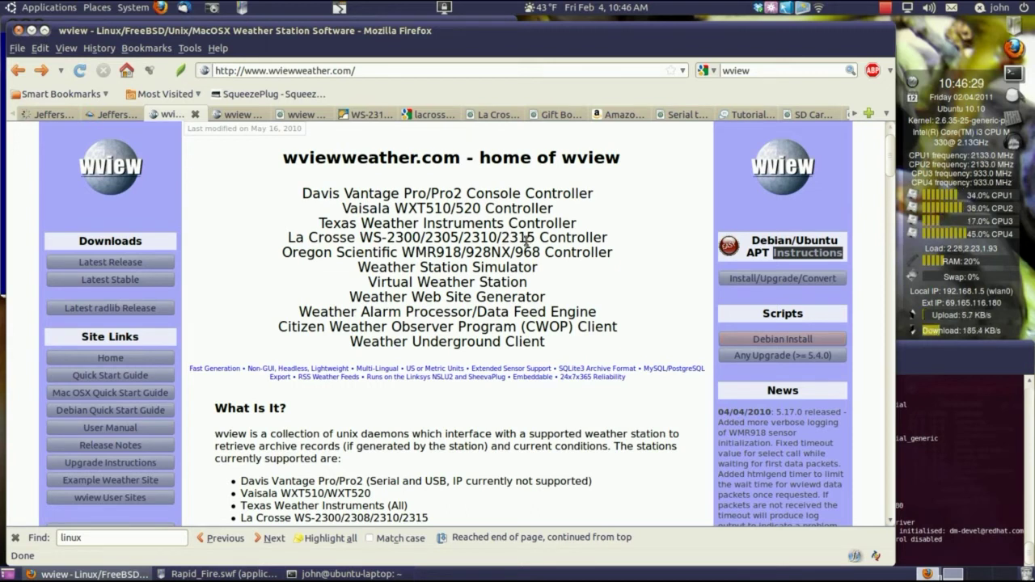
{"action": "left_click", "coordinate": [362, 116]}
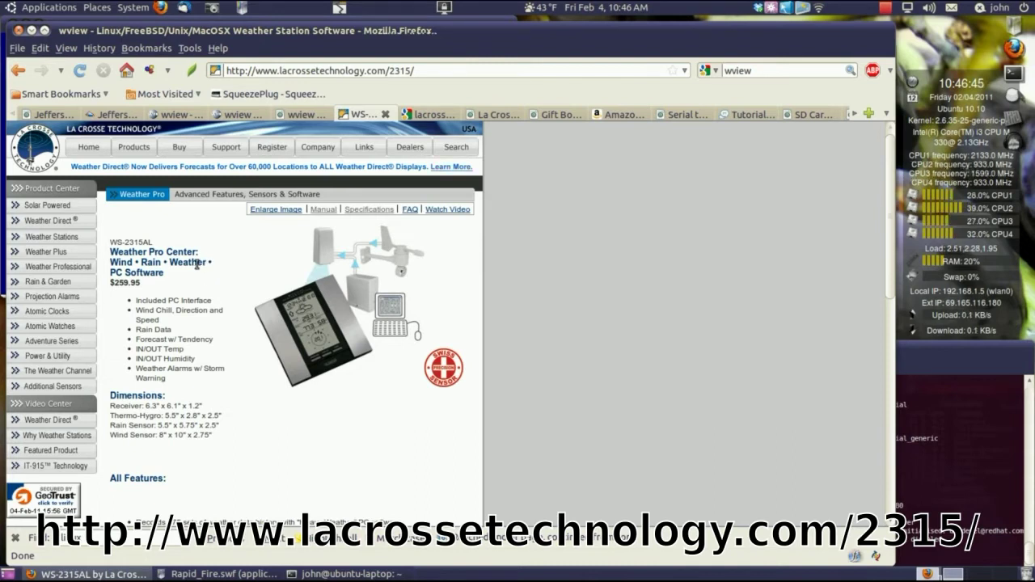
{"action": "scroll", "coordinate": [227, 324], "scroll_direction": "down", "scroll_amount": 4}
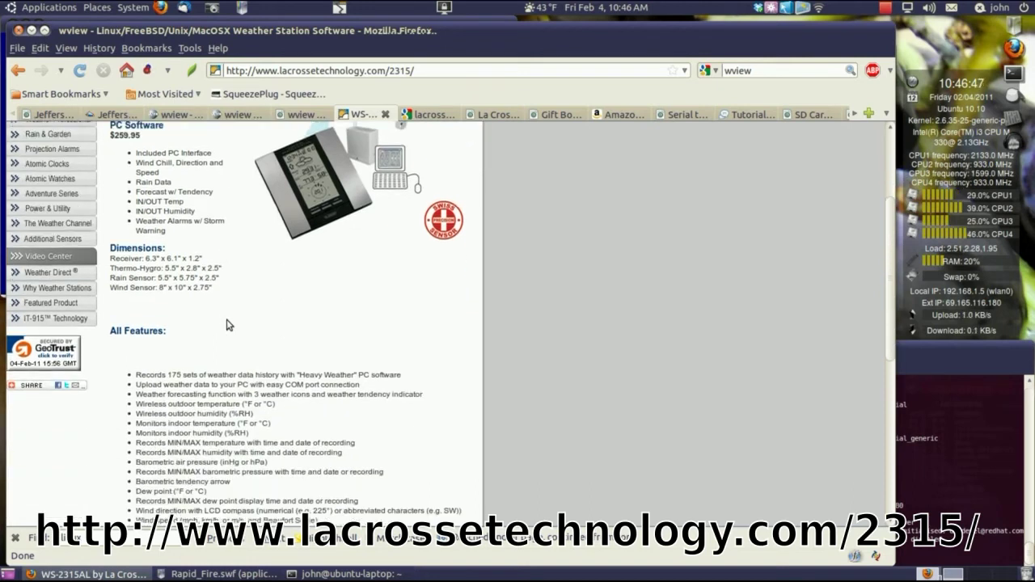
{"action": "scroll", "coordinate": [270, 293], "scroll_direction": "down", "scroll_amount": 6}
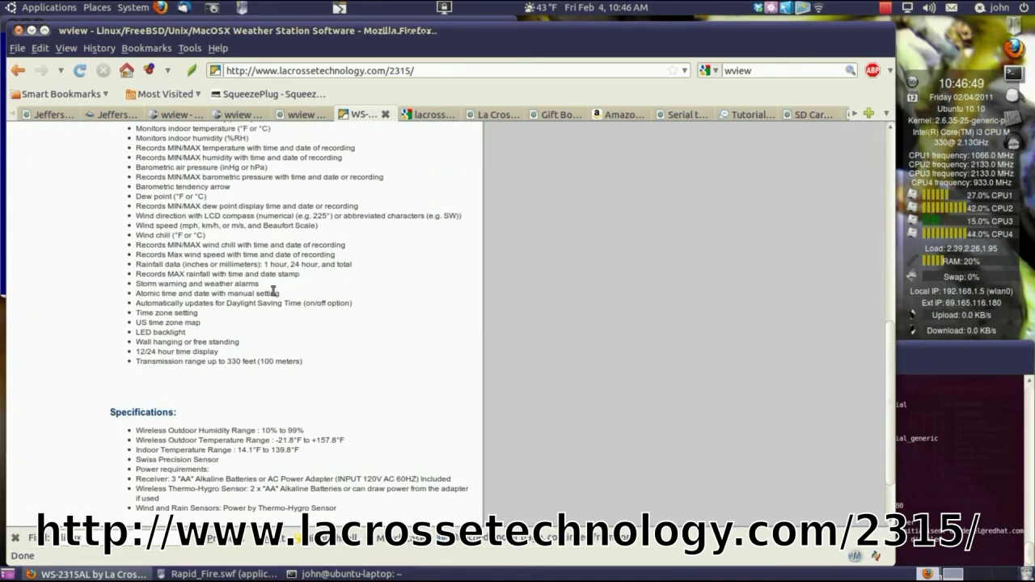
{"action": "scroll", "coordinate": [275, 293], "scroll_direction": "up", "scroll_amount": 15}
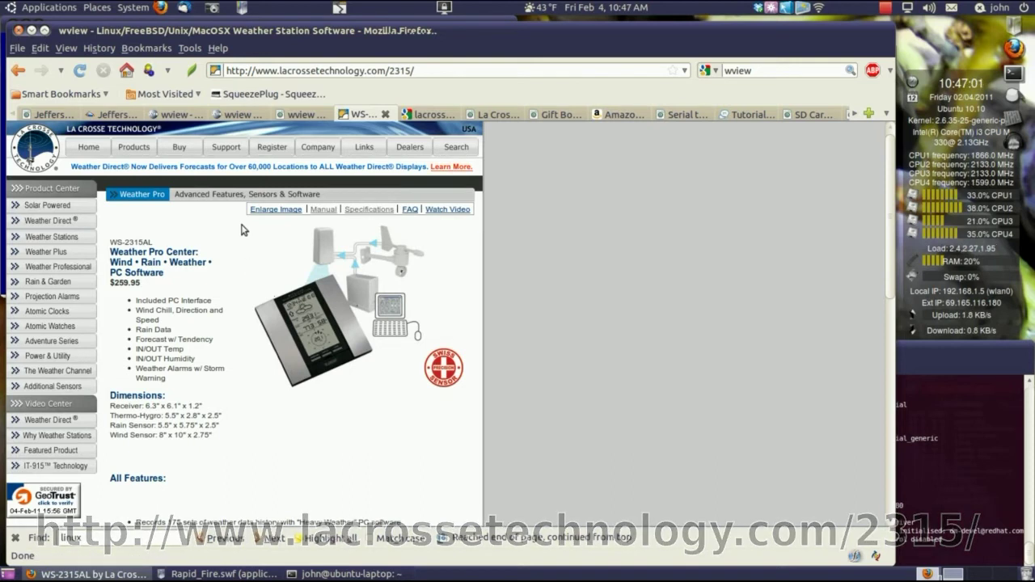
- Review the Google Shopping results for "lacrosse ws 2315", comparing the weather stations and replacement sensors
{"action": "left_click", "coordinate": [404, 116]}
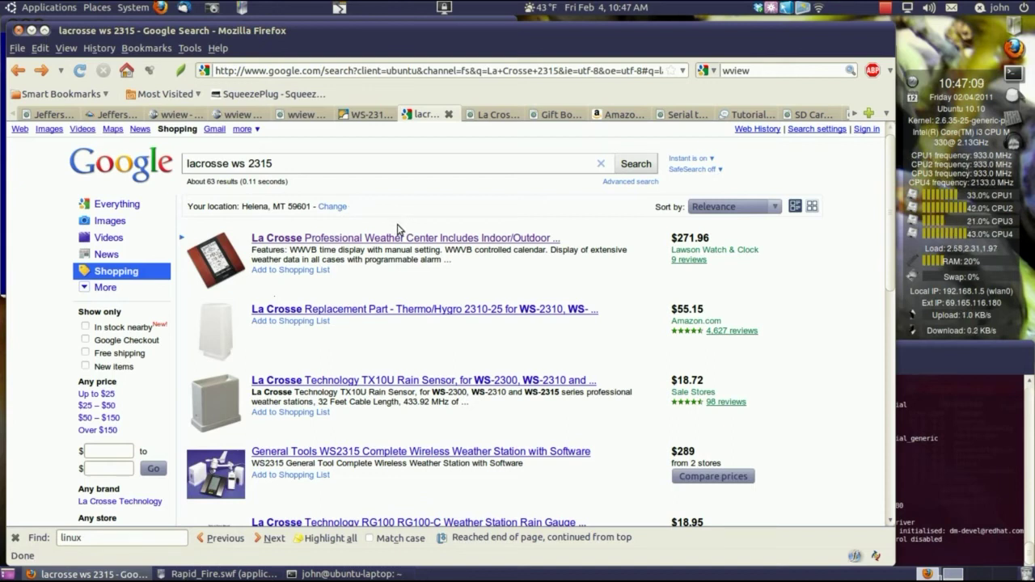
{"action": "scroll", "coordinate": [403, 232], "scroll_direction": "down", "scroll_amount": 4}
{"action": "scroll", "coordinate": [403, 232], "scroll_direction": "down", "scroll_amount": 1}
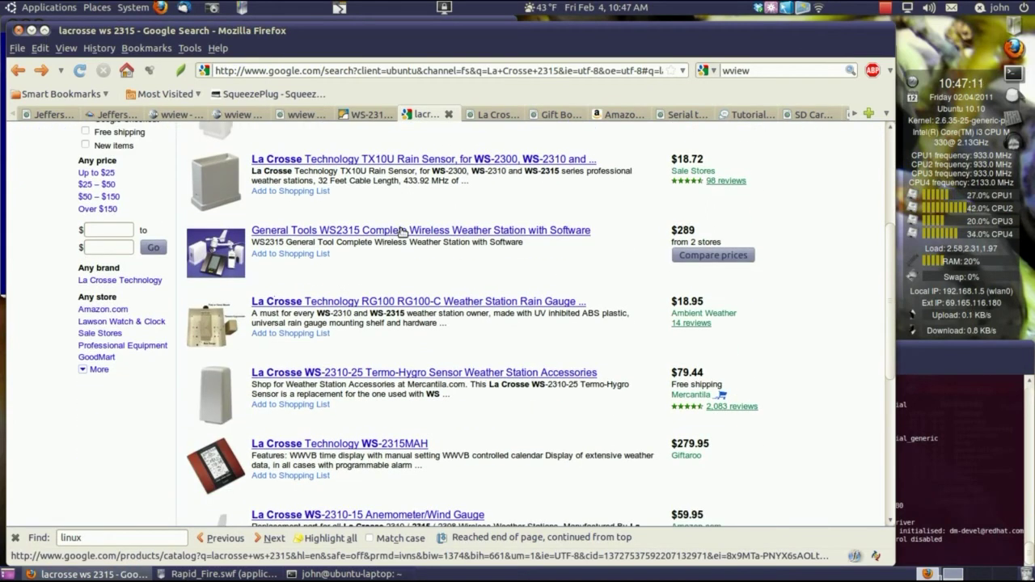
{"action": "scroll", "coordinate": [377, 295], "scroll_direction": "up", "scroll_amount": 5}
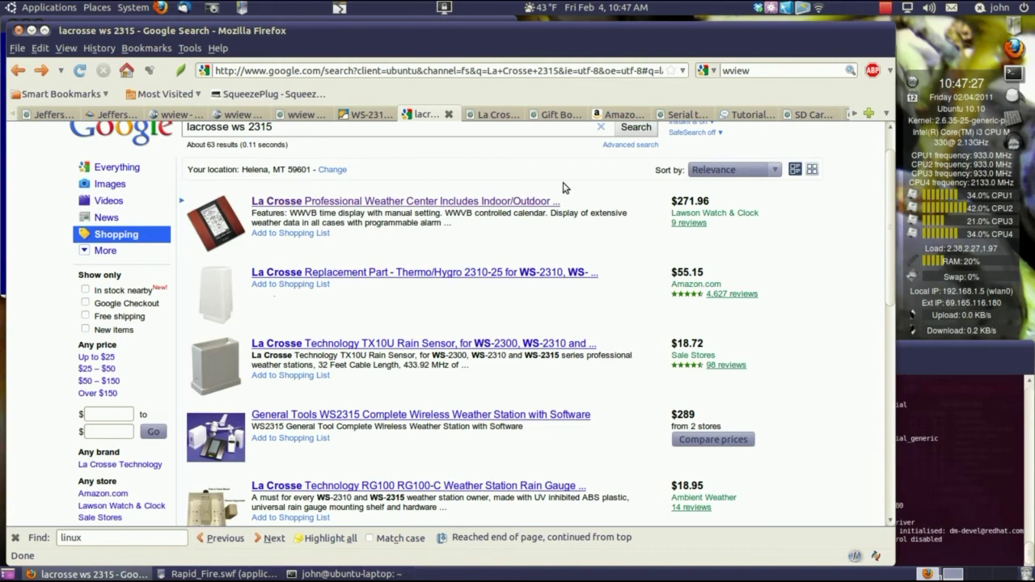
- Examine Universal Radio's La Crosse WS-2315 page, including the features and the price table for each finish
{"action": "left_click", "coordinate": [483, 114]}
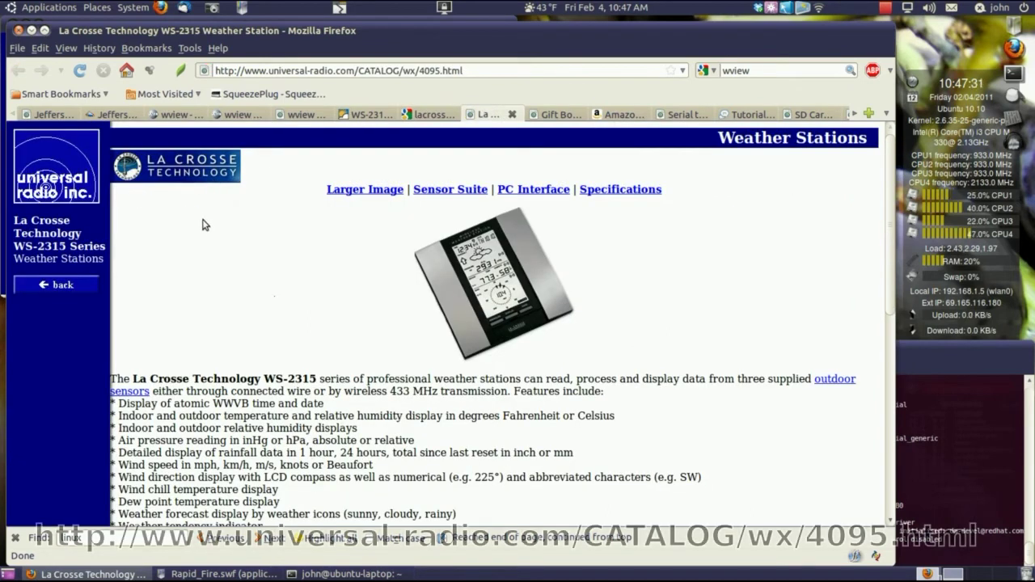
{"action": "scroll", "coordinate": [222, 225], "scroll_direction": "down", "scroll_amount": 5}
{"action": "scroll", "coordinate": [223, 225], "scroll_direction": "down", "scroll_amount": 3}
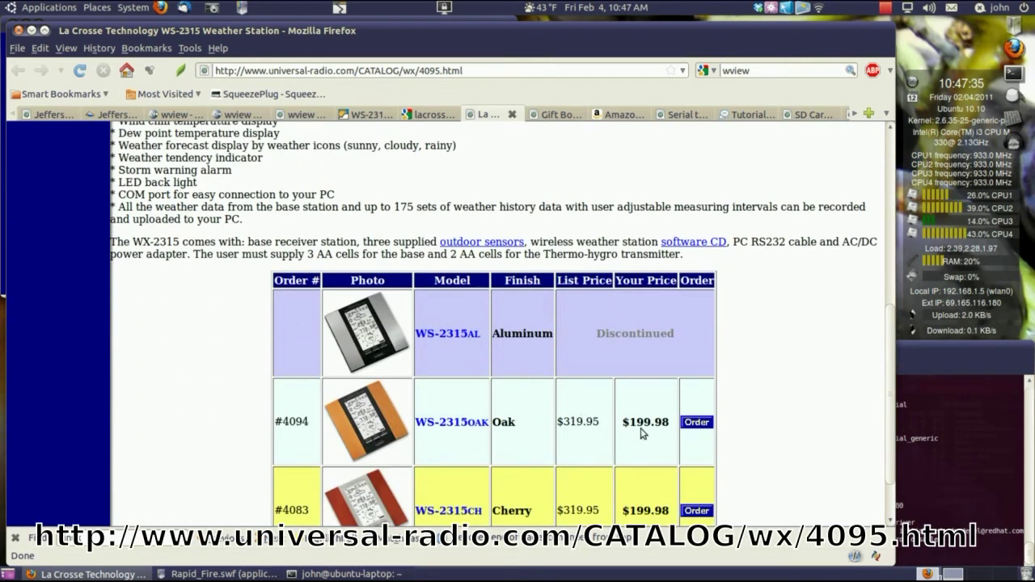
{"action": "scroll", "coordinate": [764, 391], "scroll_direction": "down", "scroll_amount": 2}
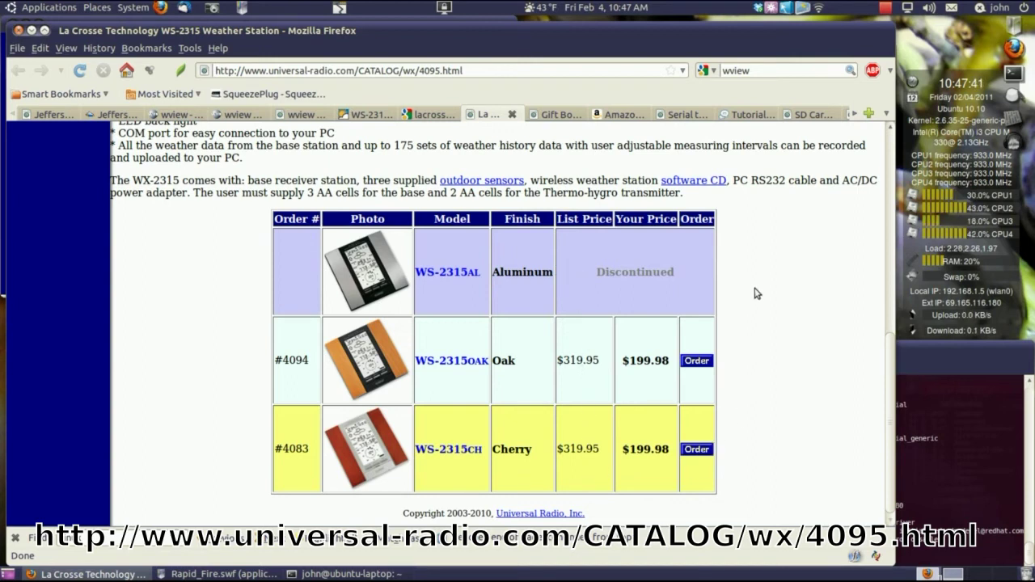
{"action": "scroll", "coordinate": [757, 296], "scroll_direction": "up", "scroll_amount": 5}
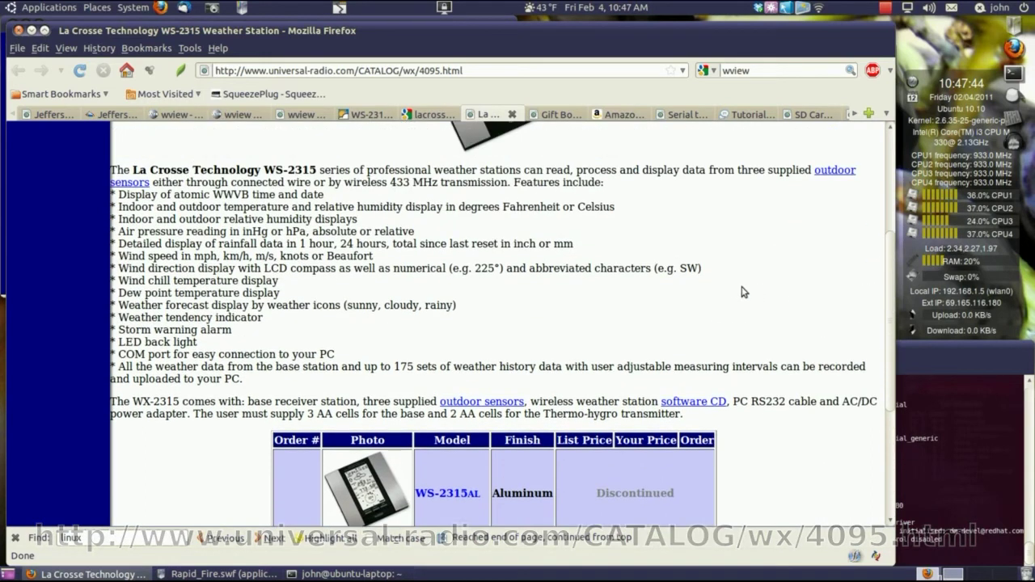
- Examine the Giftaroo product page for the La Crosse WS-2315AL, covering its closeout price, features and included sensors
{"action": "left_click", "coordinate": [551, 118]}
{"action": "scroll", "coordinate": [340, 279], "scroll_direction": "down", "scroll_amount": 3}
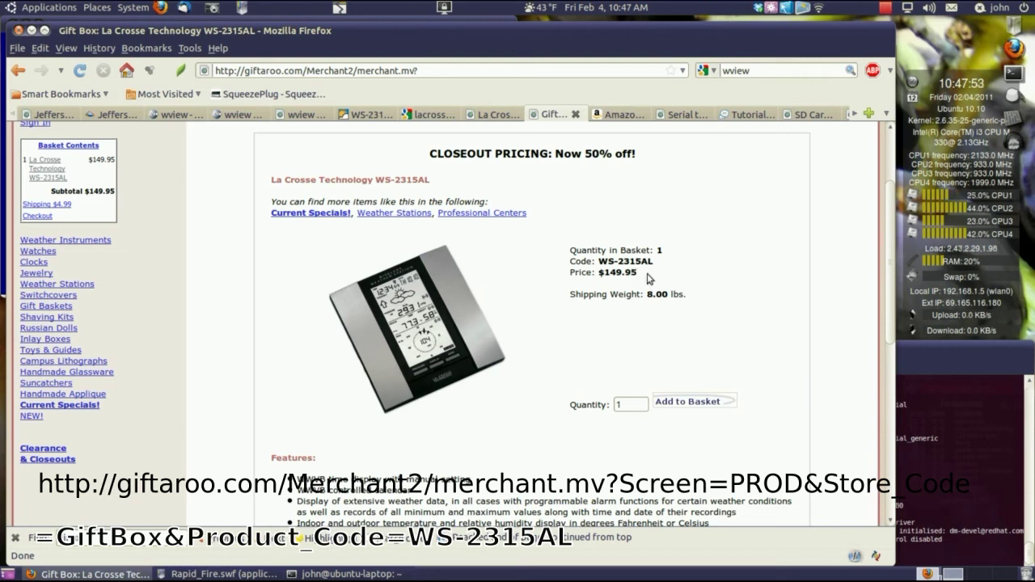
{"action": "scroll", "coordinate": [687, 308], "scroll_direction": "down", "scroll_amount": 4}
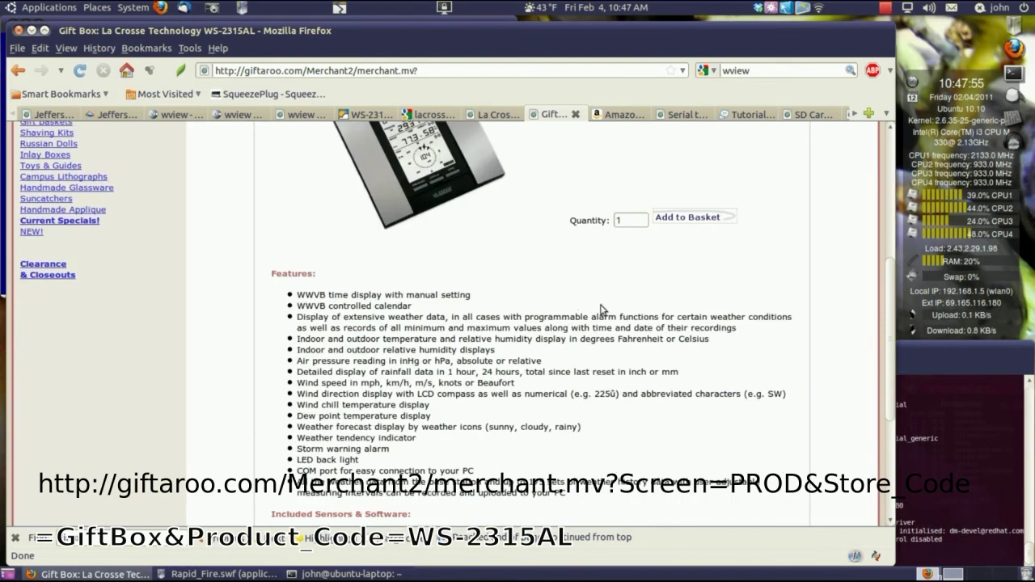
{"action": "scroll", "coordinate": [601, 309], "scroll_direction": "down", "scroll_amount": 5}
{"action": "scroll", "coordinate": [598, 309], "scroll_direction": "up", "scroll_amount": 7}
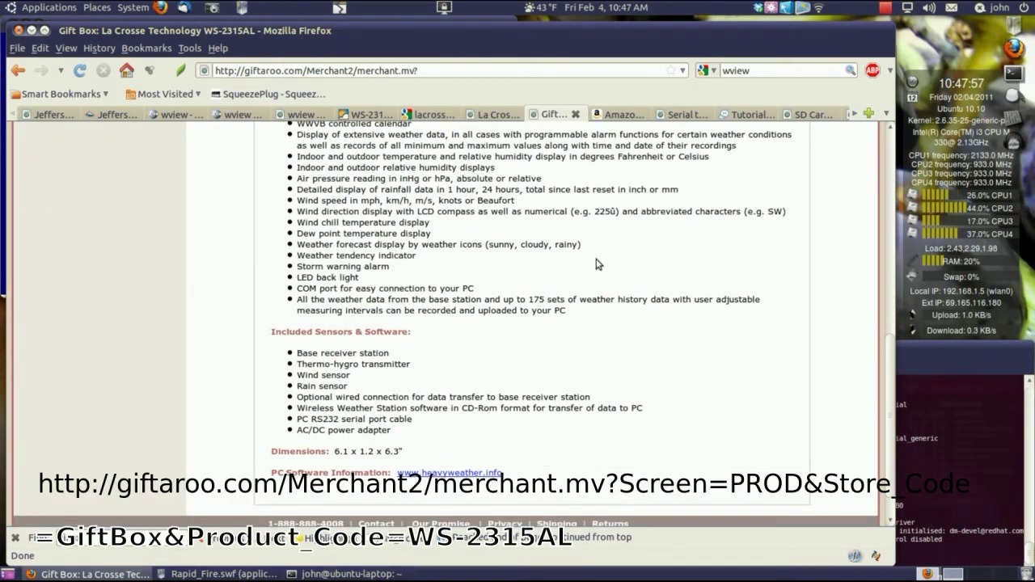
{"action": "scroll", "coordinate": [662, 232], "scroll_direction": "up", "scroll_amount": 1}
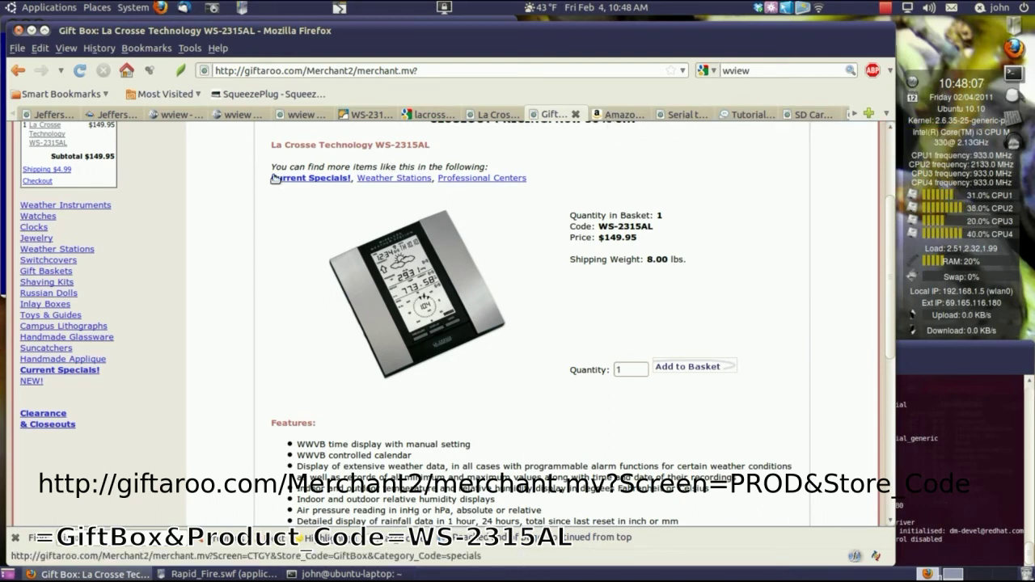
- Review the WS-2315AL feature list on the Giftaroo page again and return to the closeout pricing heading
{"action": "scroll", "coordinate": [250, 181], "scroll_direction": "down", "scroll_amount": 2}
{"action": "scroll", "coordinate": [250, 182], "scroll_direction": "down", "scroll_amount": 3}
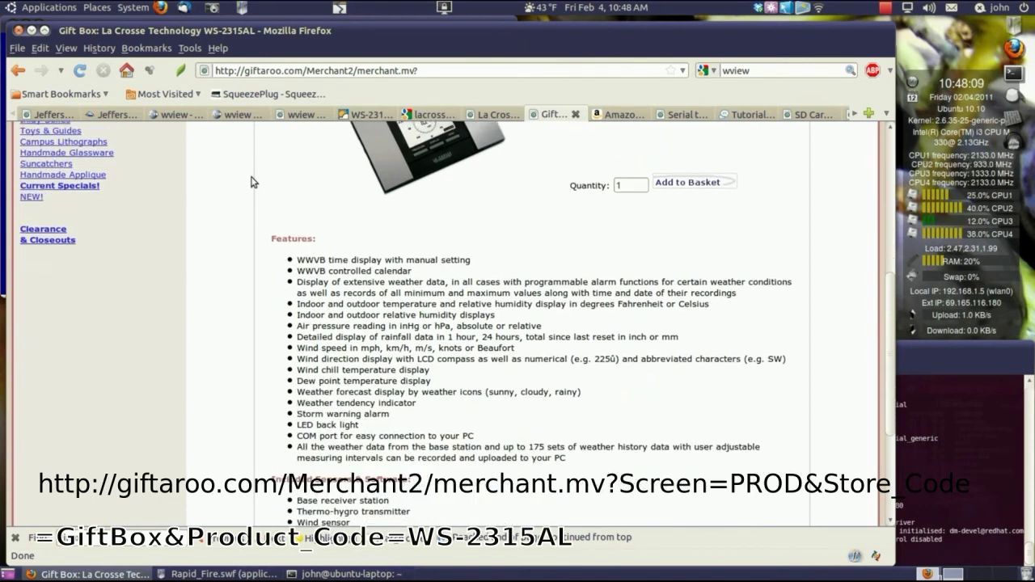
{"action": "scroll", "coordinate": [256, 179], "scroll_direction": "up", "scroll_amount": 9}
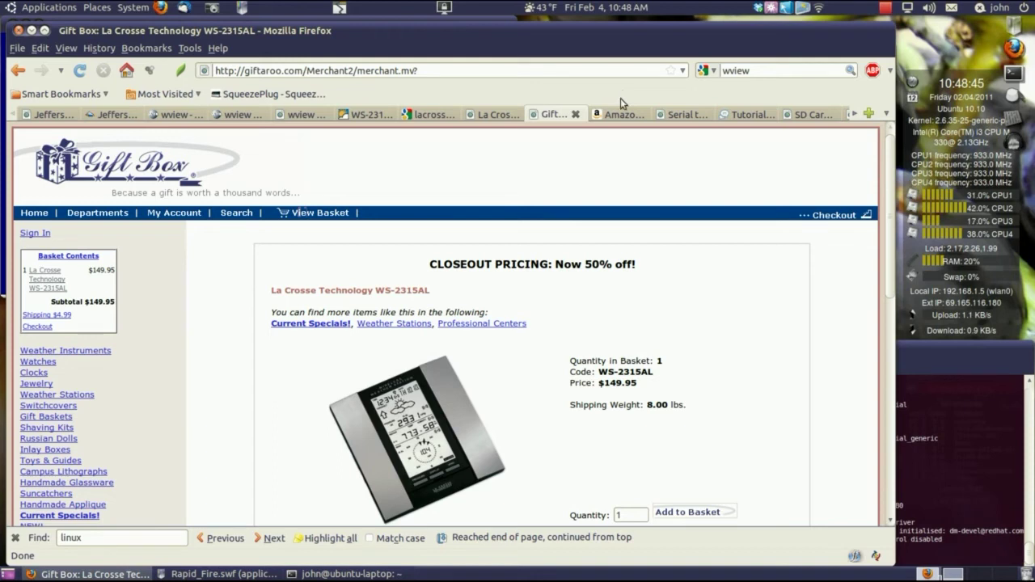
- View Amazon's Sabrent SBT-USC1M USB-to-serial adapter page and check the terminal's kernel log for the adapter's driver messages
{"action": "left_click", "coordinate": [622, 113]}
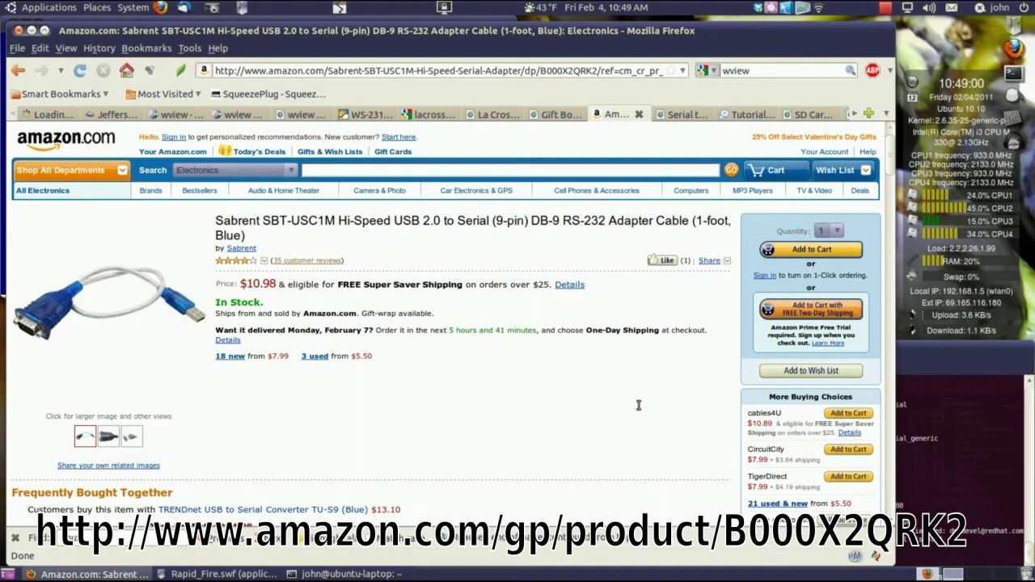
{"action": "left_click", "coordinate": [961, 348]}
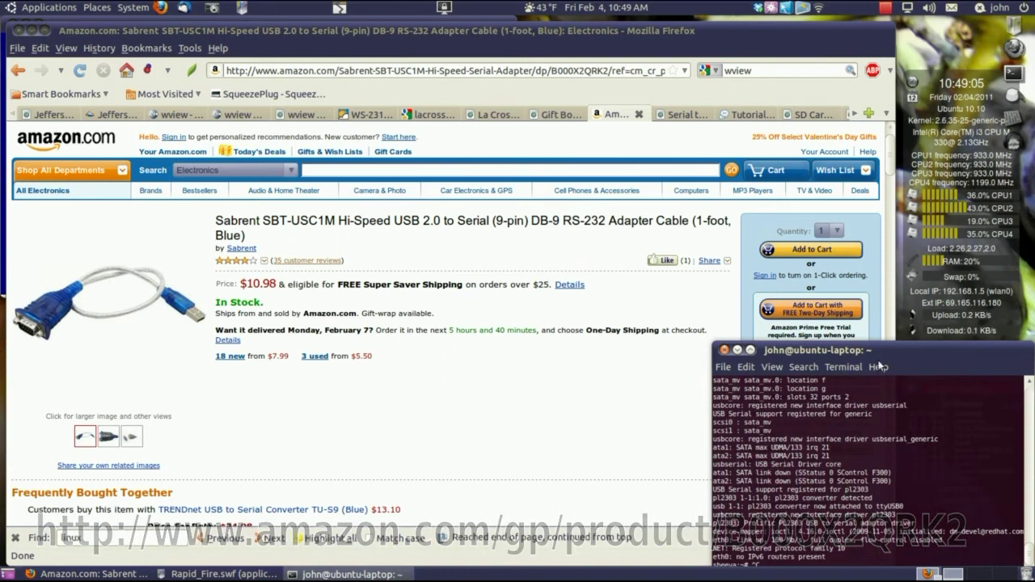
{"action": "left_click", "coordinate": [646, 406]}
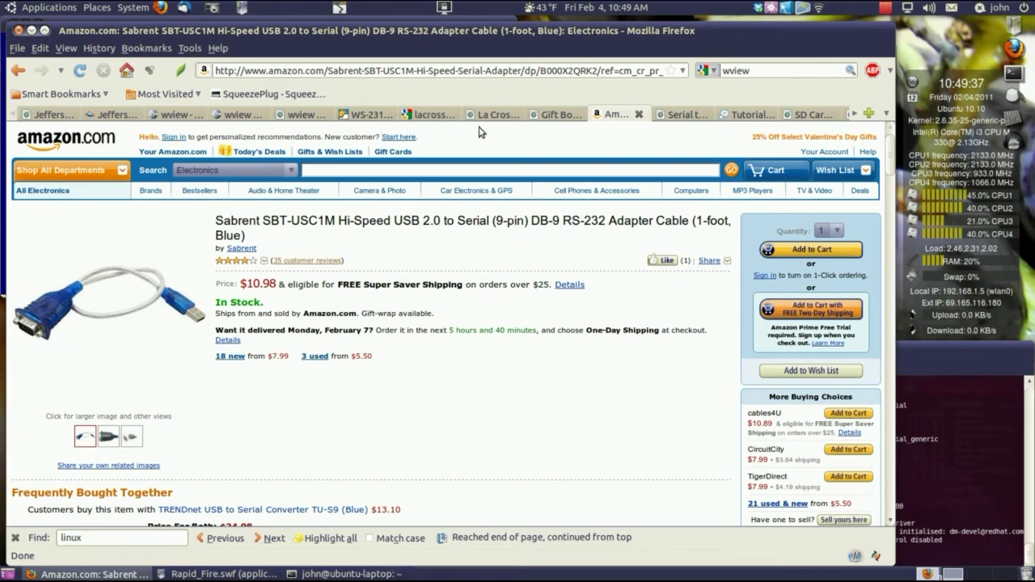
- Look at the PlugWiki page on Linux serial terminal programs and return to Amazon's Sabrent adapter page
{"action": "left_click", "coordinate": [680, 116]}
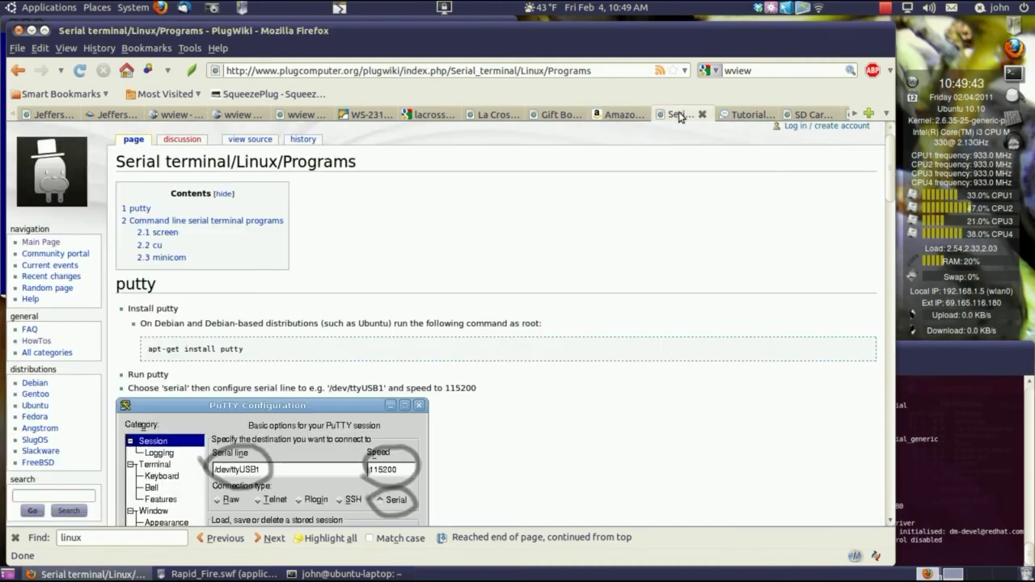
{"action": "left_click", "coordinate": [618, 115]}
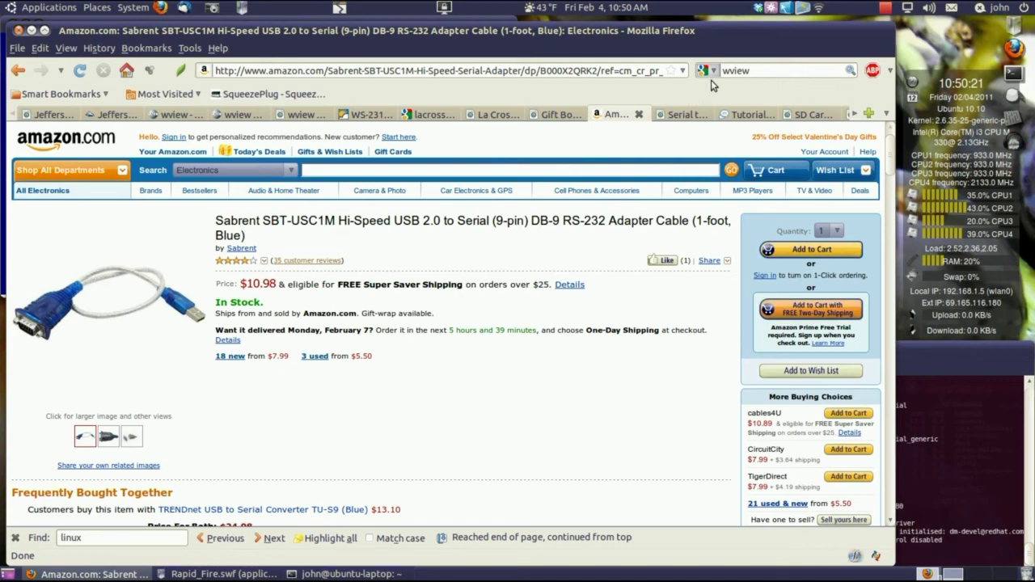
- Search Google for "sheevaplug" and open the SheevaPlug Dev Kit result from Globalscale Technologies
{"action": "double_click", "coordinate": [746, 71]}
{"action": "type", "text": "shee"}
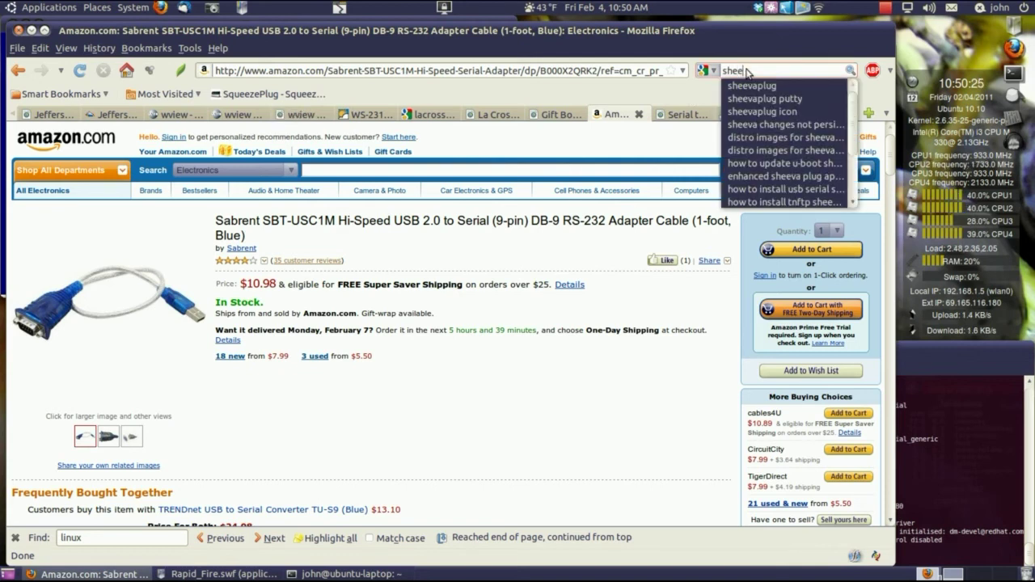
{"action": "type", "text": "vaplug"}
{"action": "key", "text": "Return"}
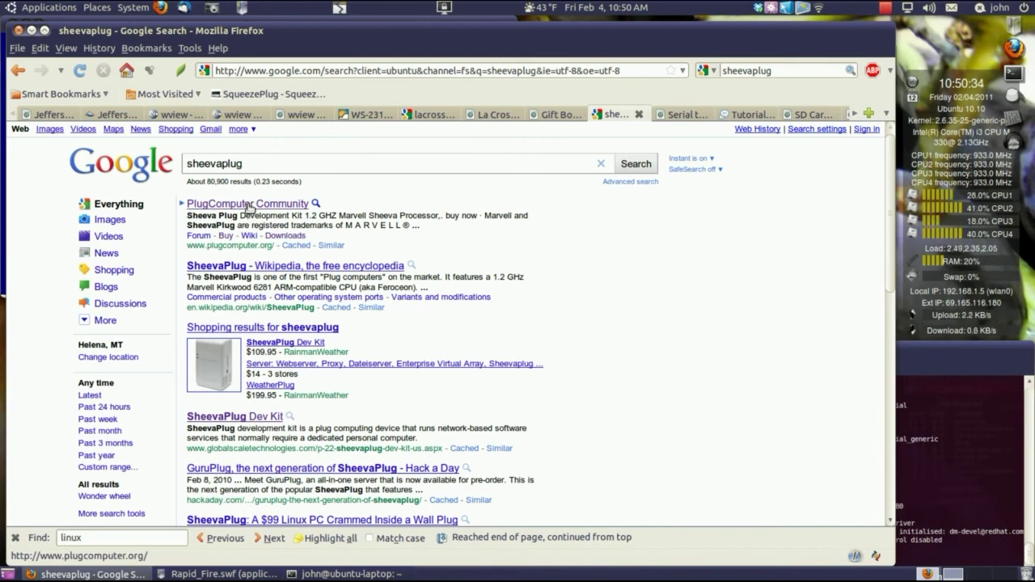
{"action": "left_click", "coordinate": [237, 418]}
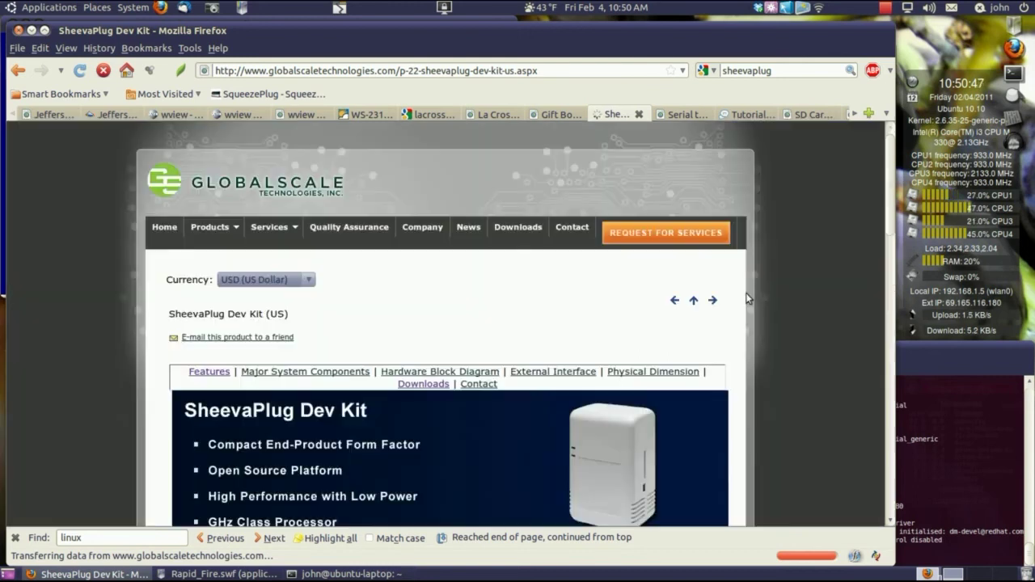
- Examine the SheevaPlug Dev Kit (US) product page, covering the product banner and the description of its applications
{"action": "scroll", "coordinate": [529, 330], "scroll_direction": "down", "scroll_amount": 3}
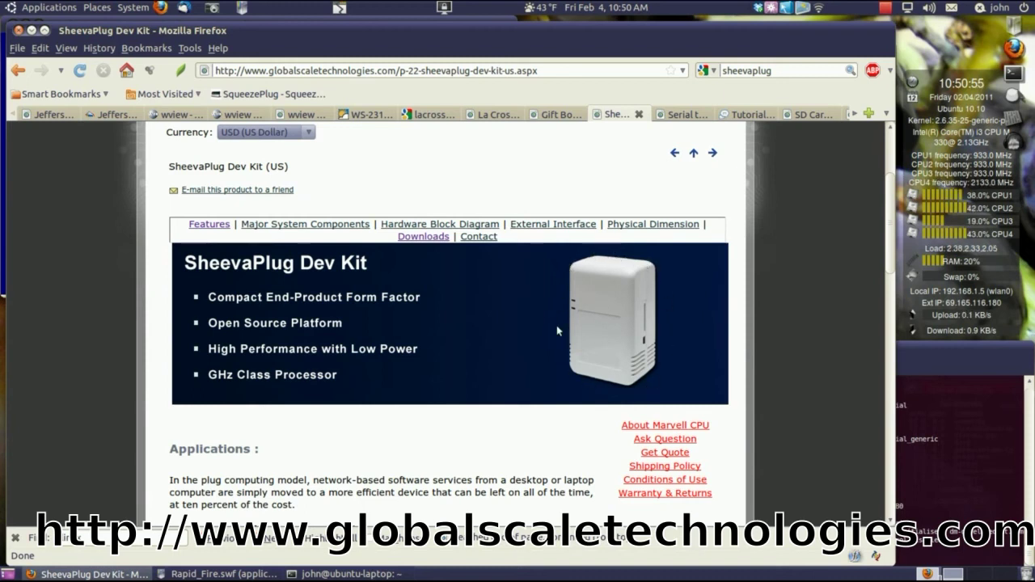
{"action": "scroll", "coordinate": [541, 336], "scroll_direction": "down", "scroll_amount": 2}
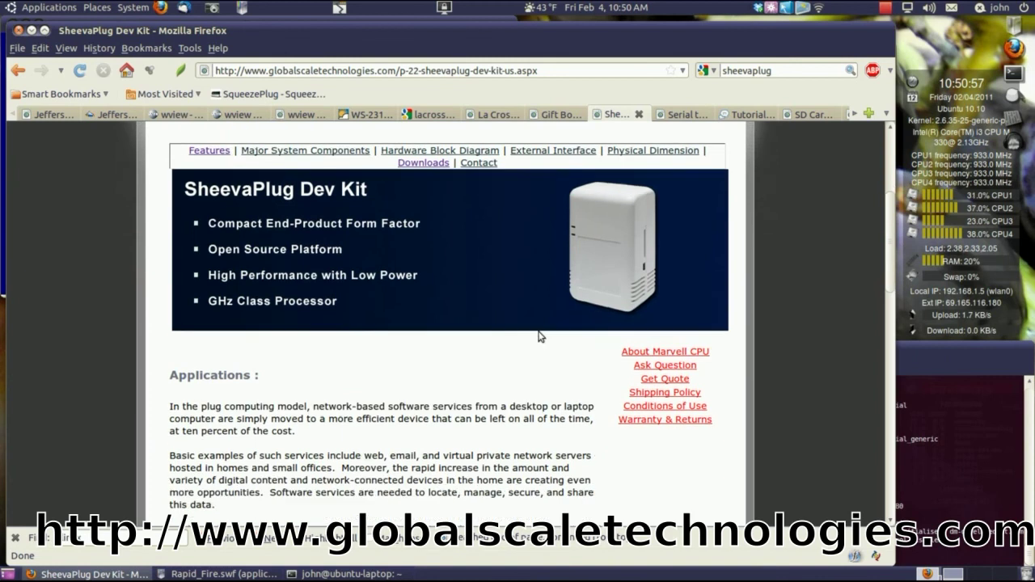
{"action": "scroll", "coordinate": [494, 275], "scroll_direction": "down", "scroll_amount": 1}
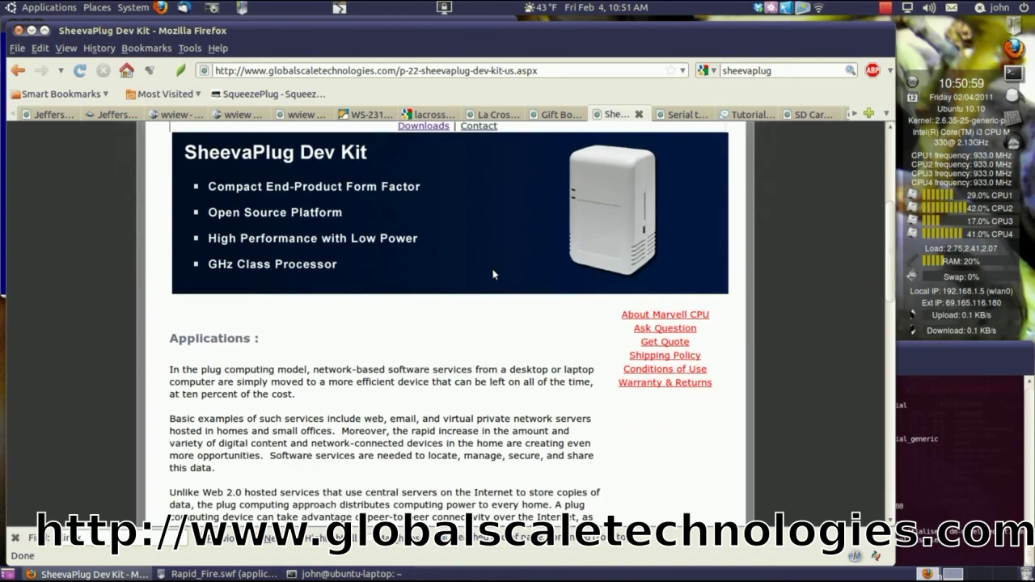
{"action": "scroll", "coordinate": [504, 257], "scroll_direction": "up", "scroll_amount": 1}
{"action": "scroll", "coordinate": [506, 247], "scroll_direction": "up", "scroll_amount": 3}
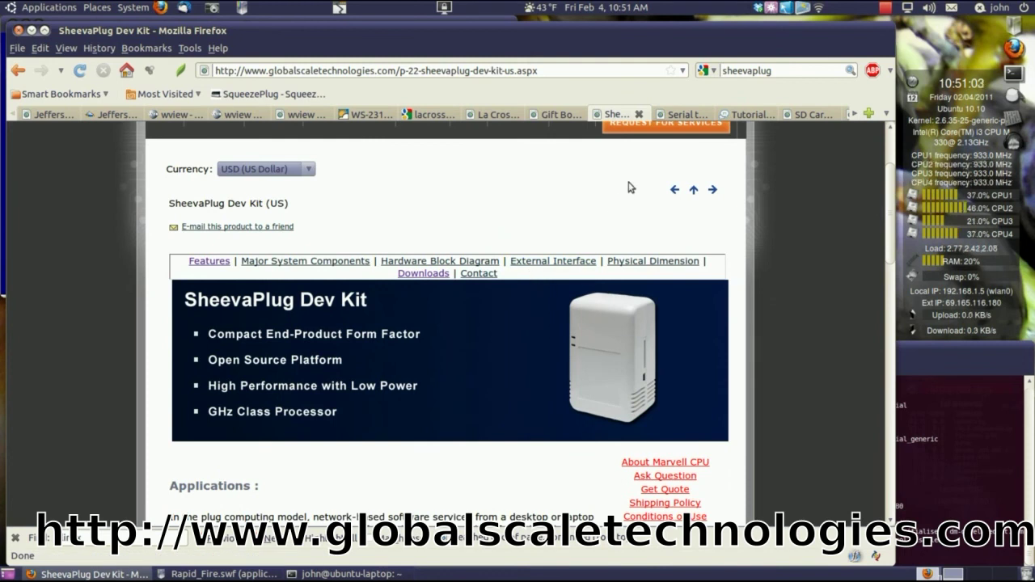
{"action": "scroll", "coordinate": [536, 327], "scroll_direction": "down", "scroll_amount": 2}
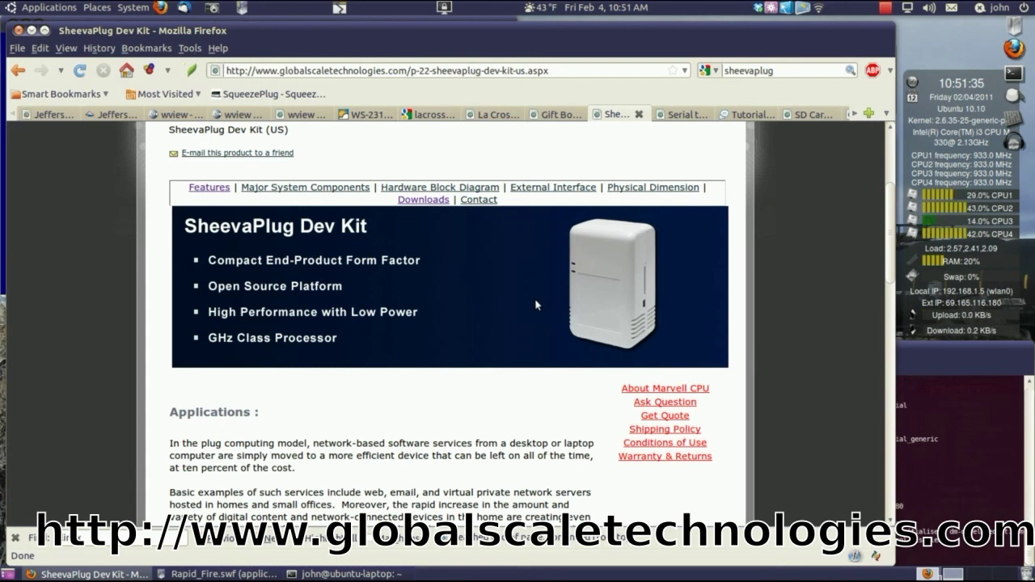
{"action": "scroll", "coordinate": [533, 303], "scroll_direction": "down", "scroll_amount": 1}
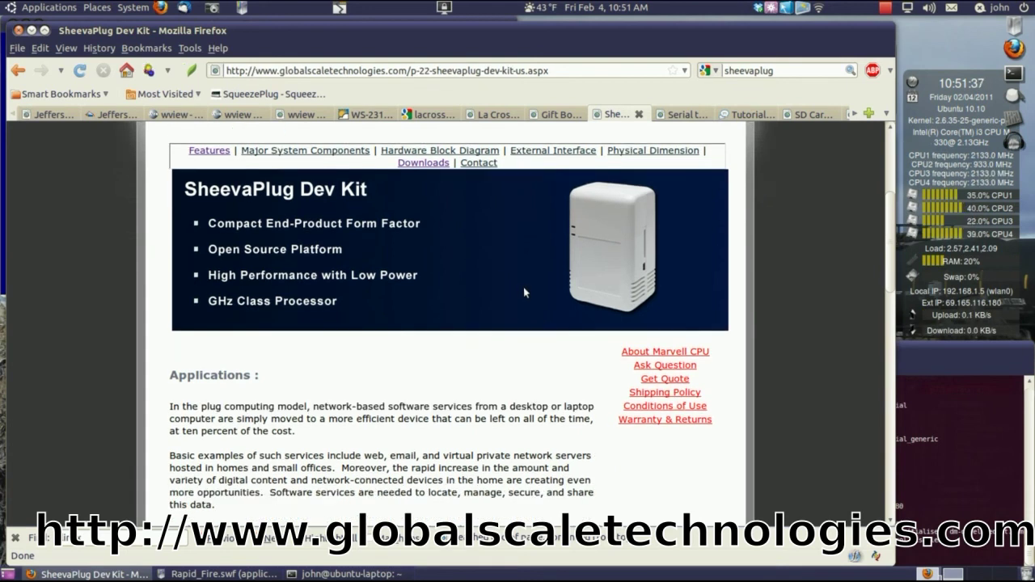
{"action": "scroll", "coordinate": [523, 287], "scroll_direction": "up", "scroll_amount": 6}
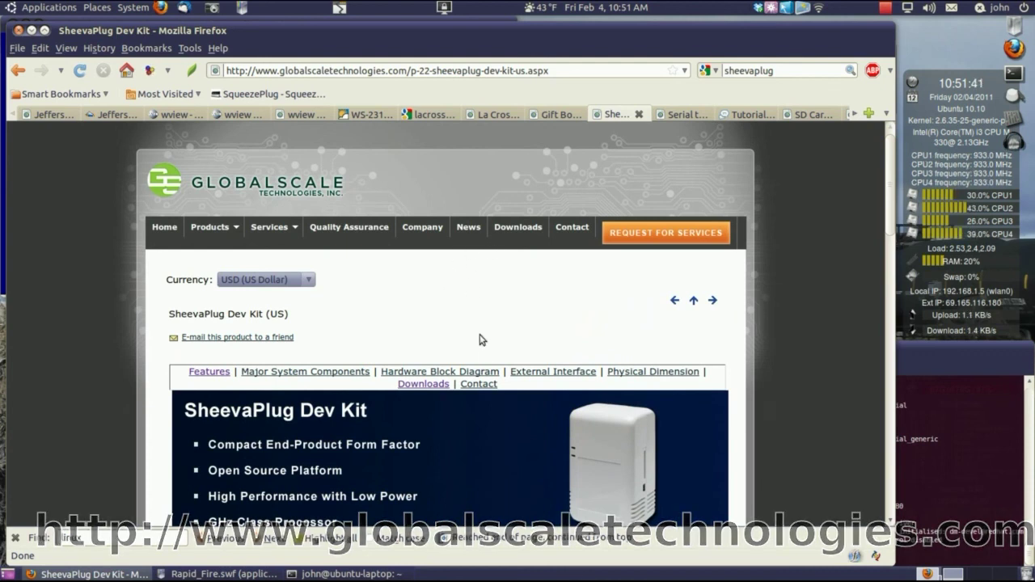
{"action": "scroll", "coordinate": [499, 409], "scroll_direction": "down", "scroll_amount": 3}
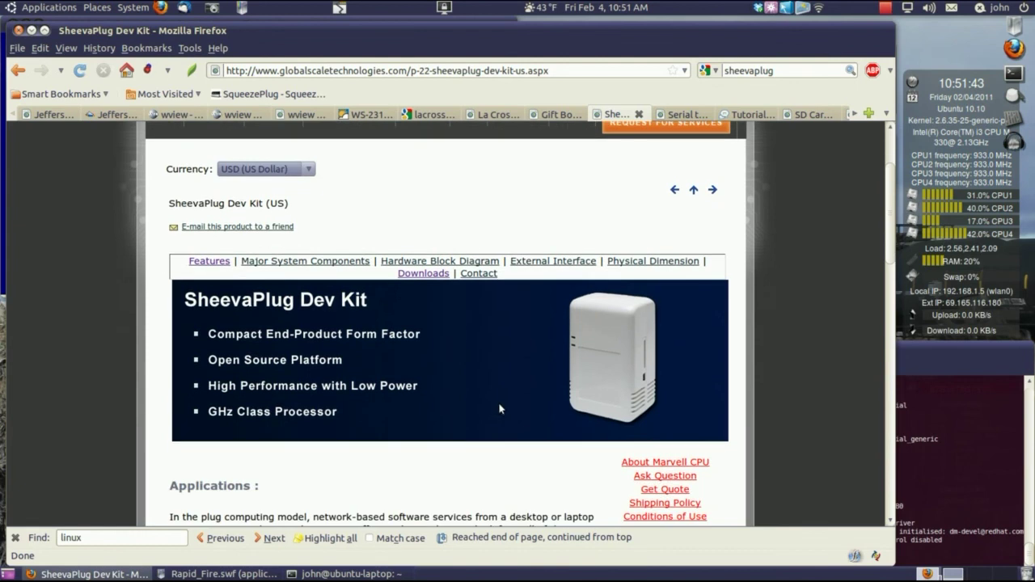